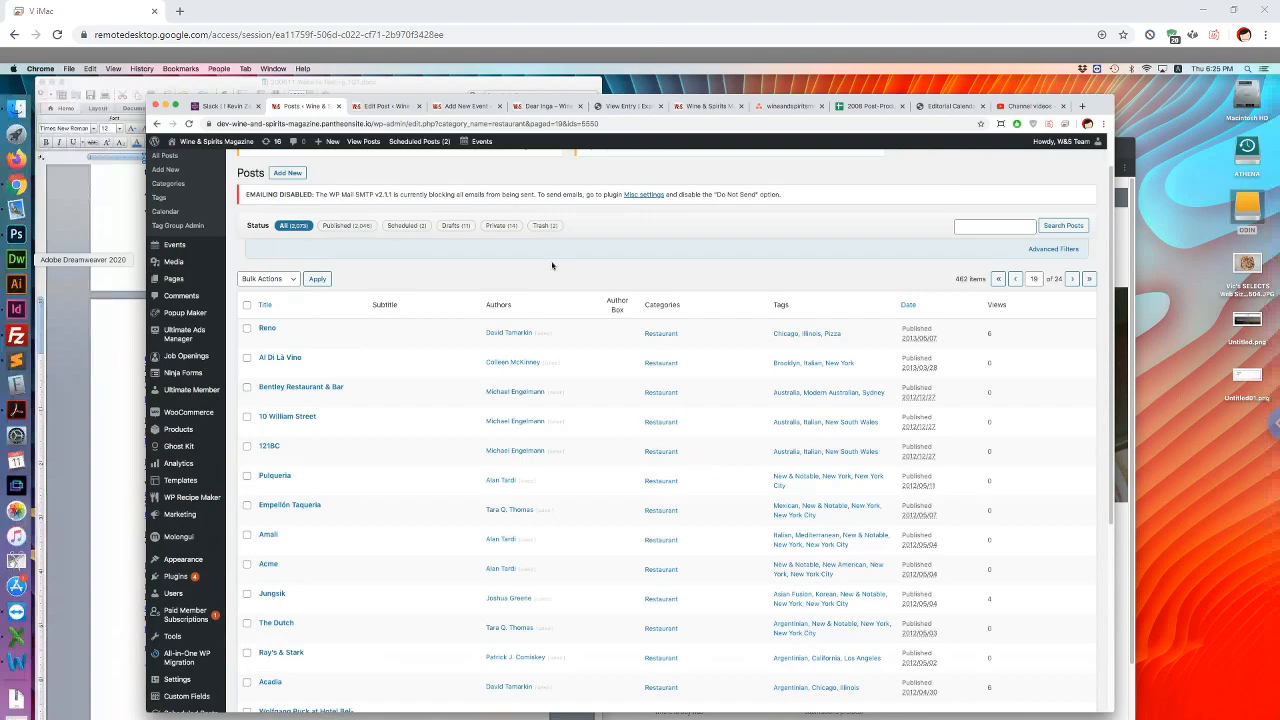
# Examine the layout of the published Dear Inga review, including its photo, restaurant info, map and author box
pyautogui.click(549, 107)
pyautogui.scroll(3, 389, 346)
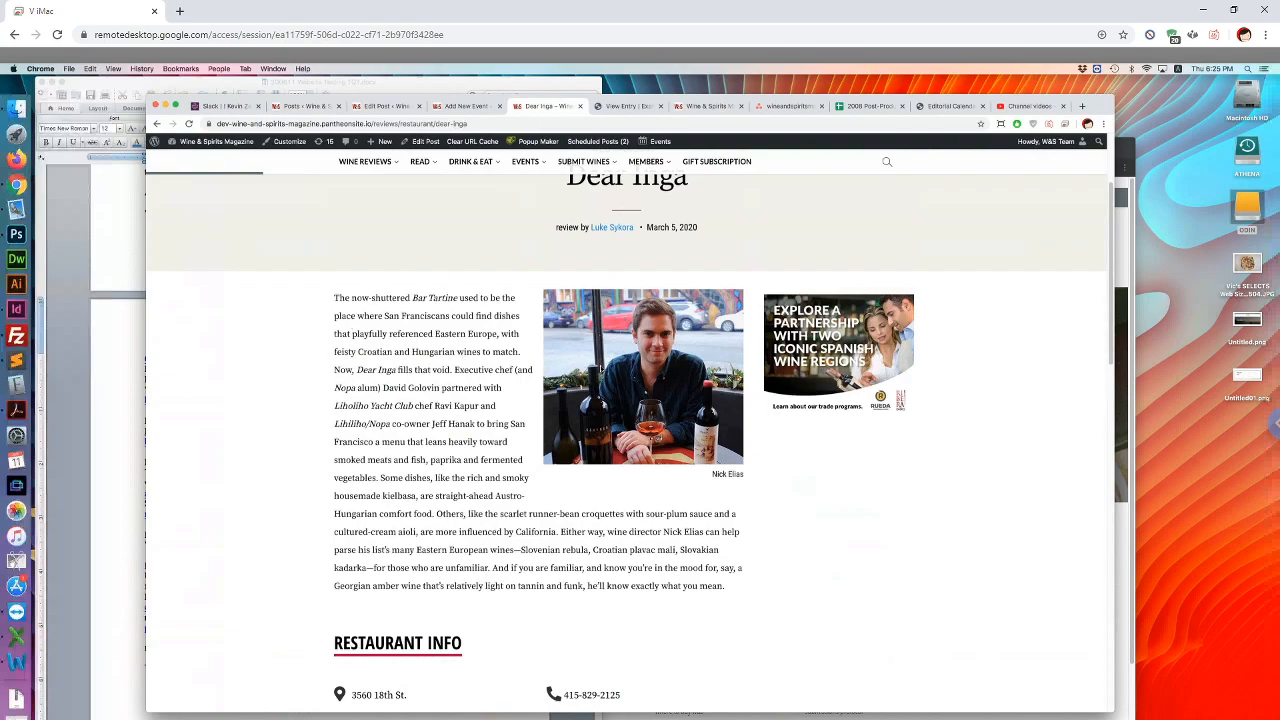
pyautogui.scroll(-5, 454, 440)
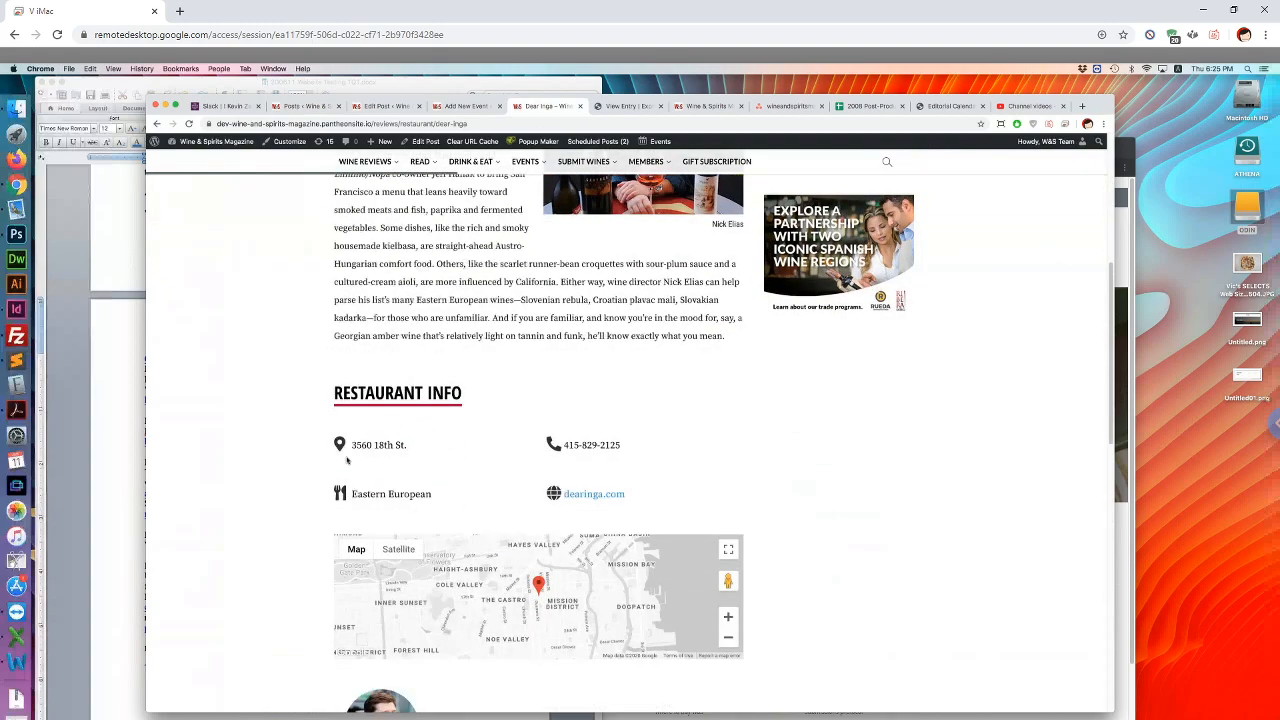
pyautogui.scroll(-2, 451, 446)
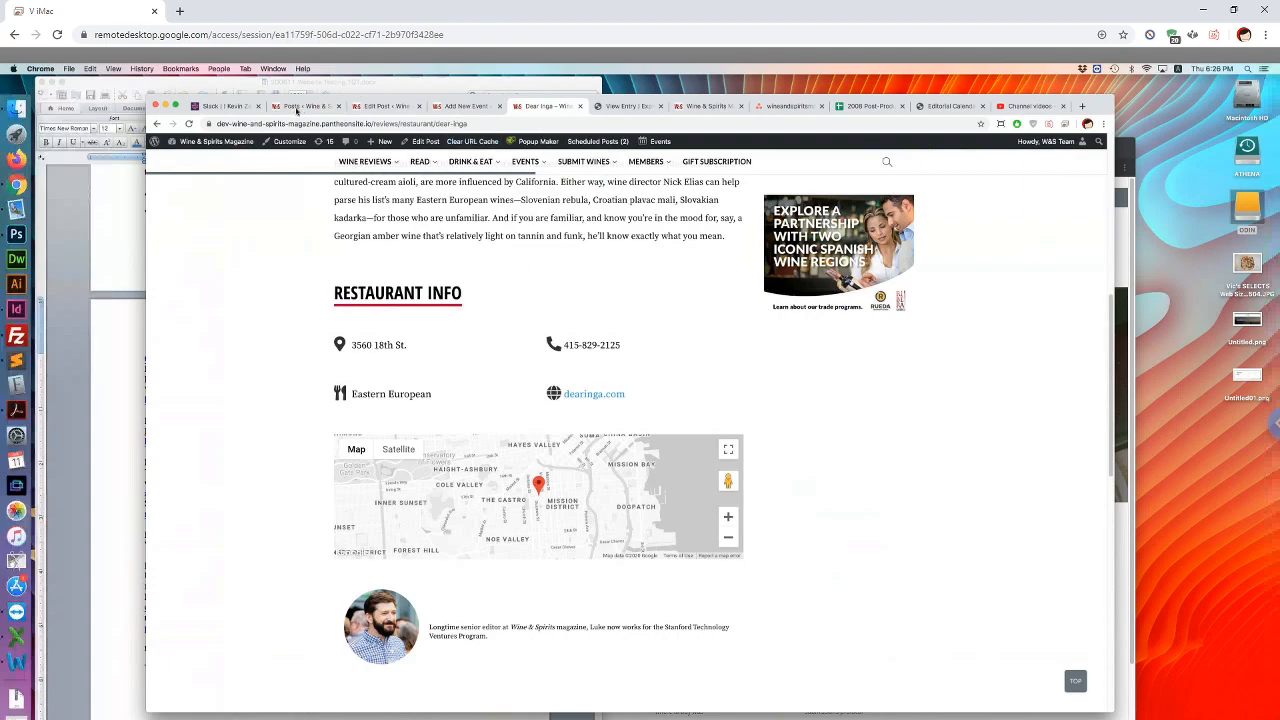
# Find Ray's & Stark in the restaurant posts list and bring up its post editor
pyautogui.click(297, 107)
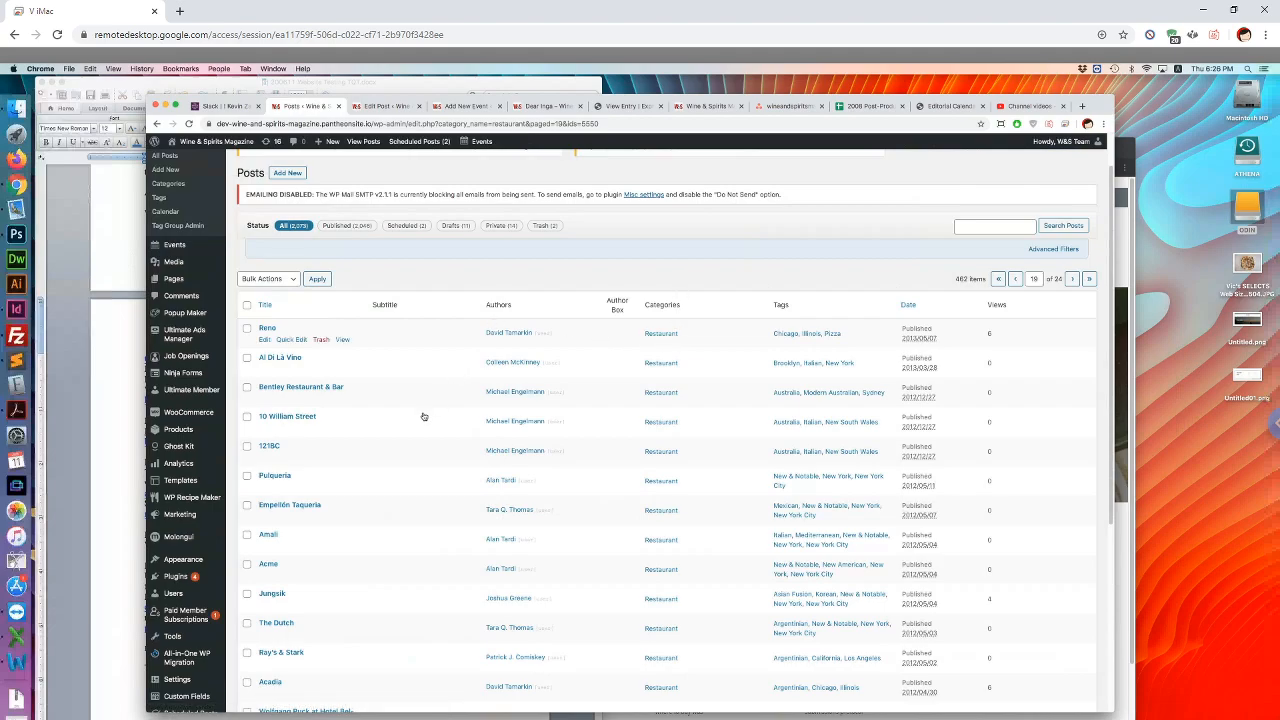
pyautogui.scroll(-1, 360, 497)
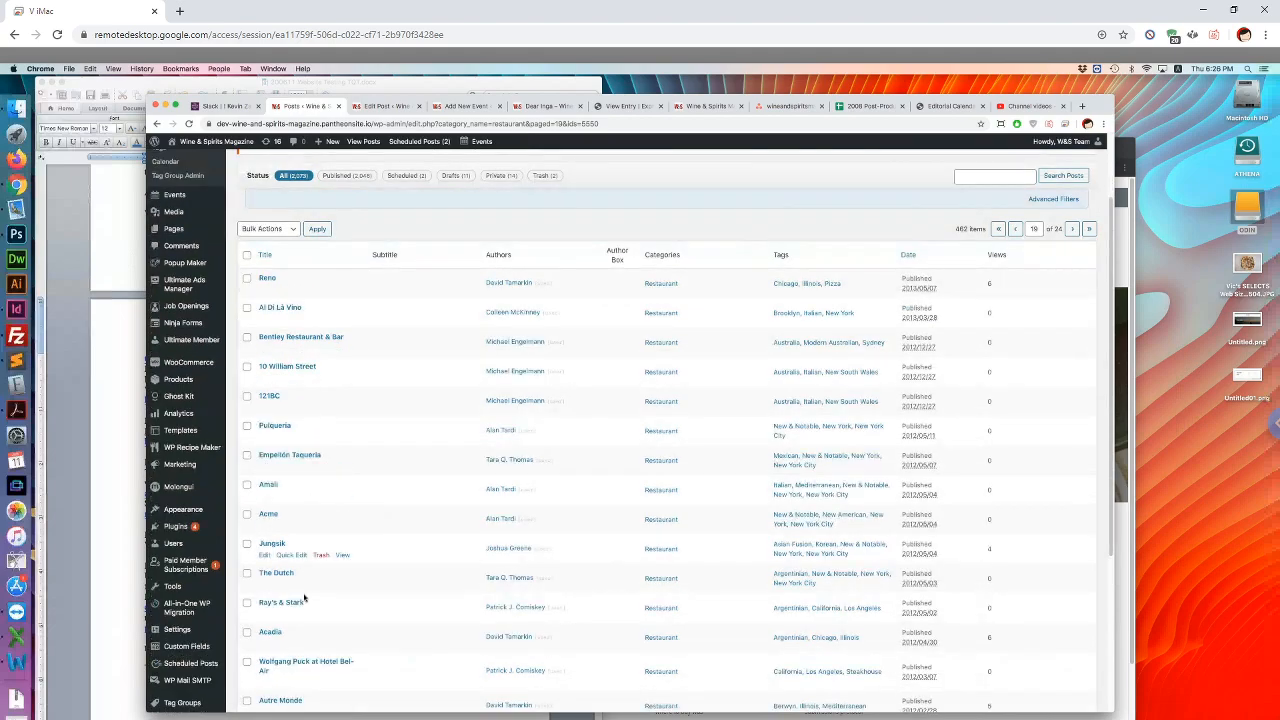
pyautogui.click(390, 107)
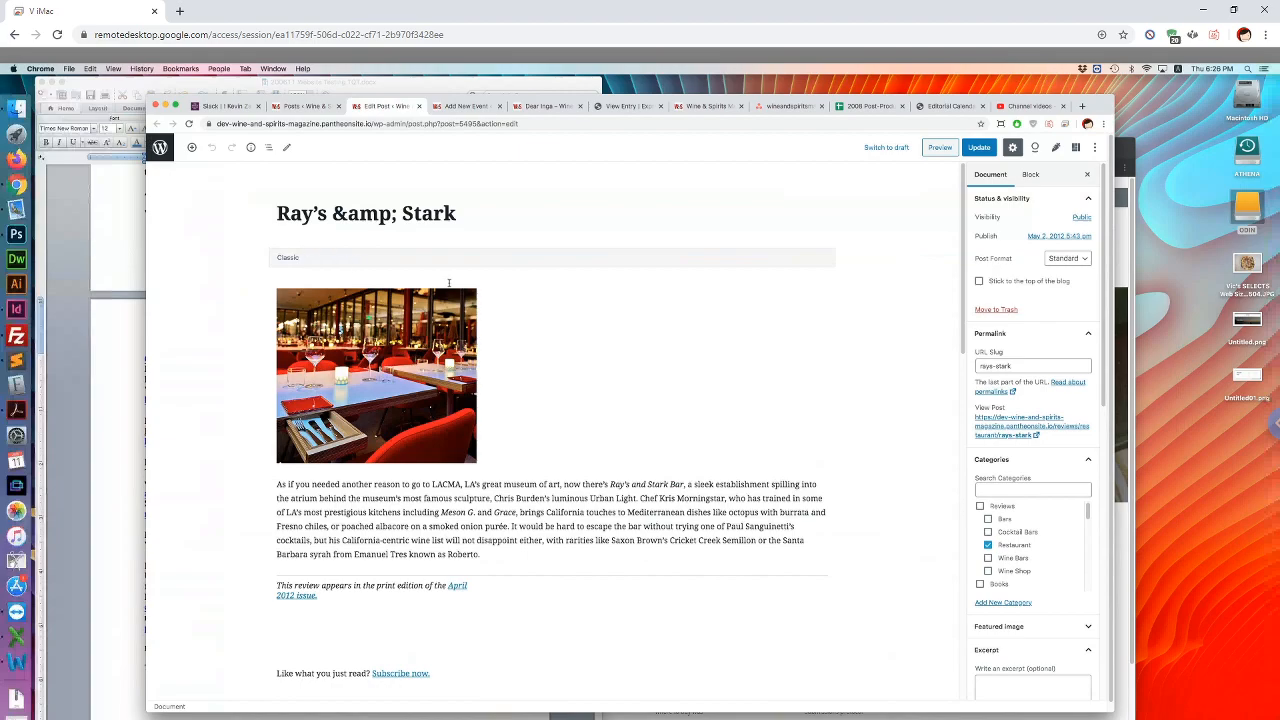
# Examine the old classic content of the Ray's & Stark post, from the photo and review text to the restaurant info
pyautogui.scroll(-5, 512, 383)
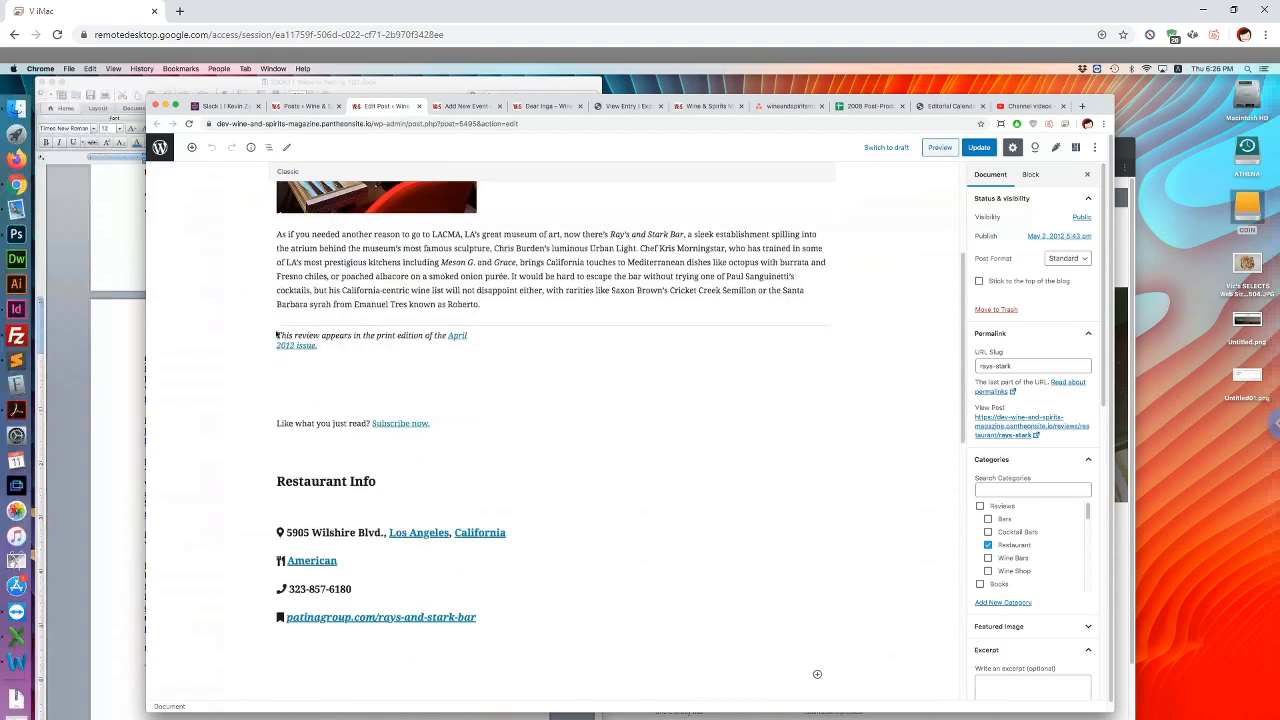
pyautogui.hotkey('ctrl', 'a')
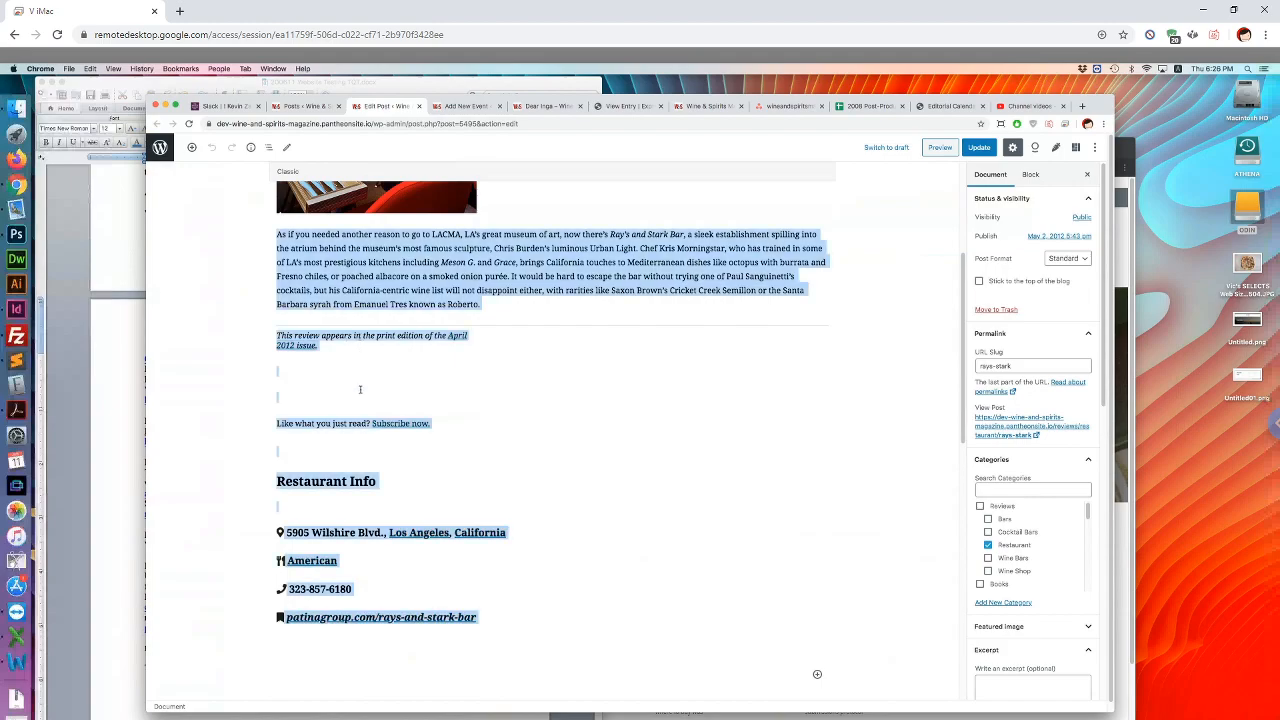
pyautogui.click(359, 378)
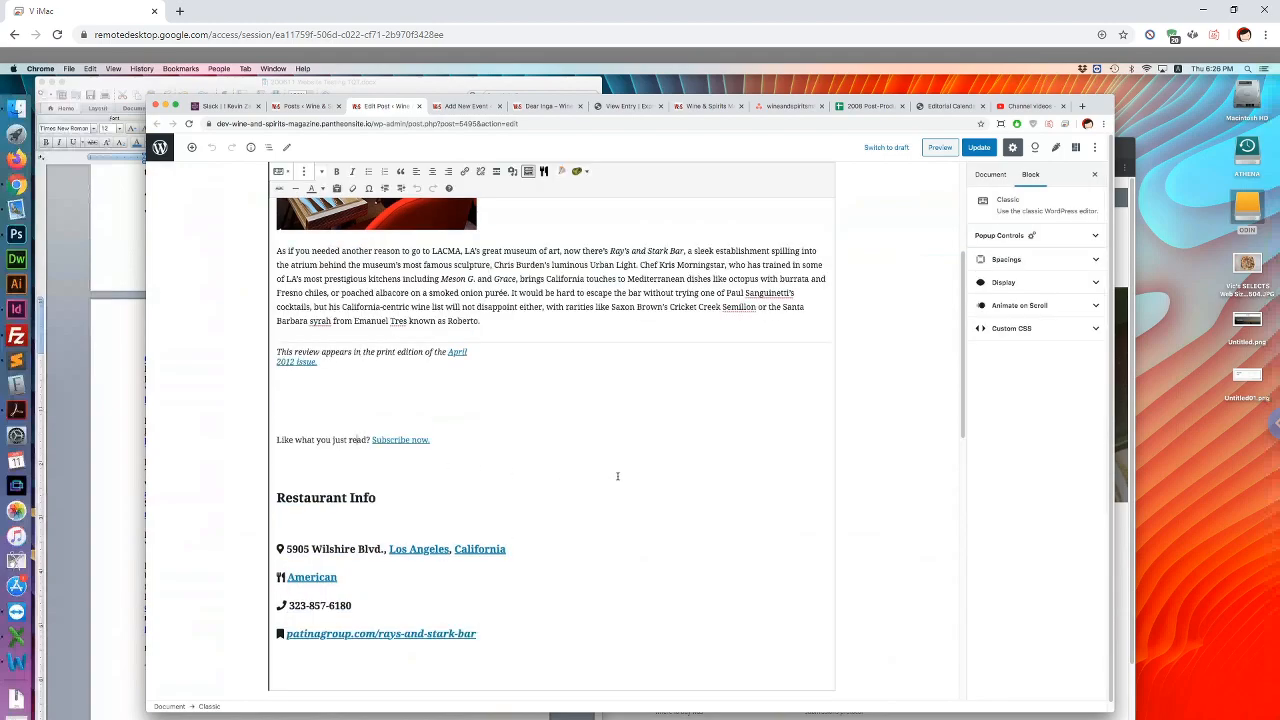
pyautogui.scroll(3, 868, 440)
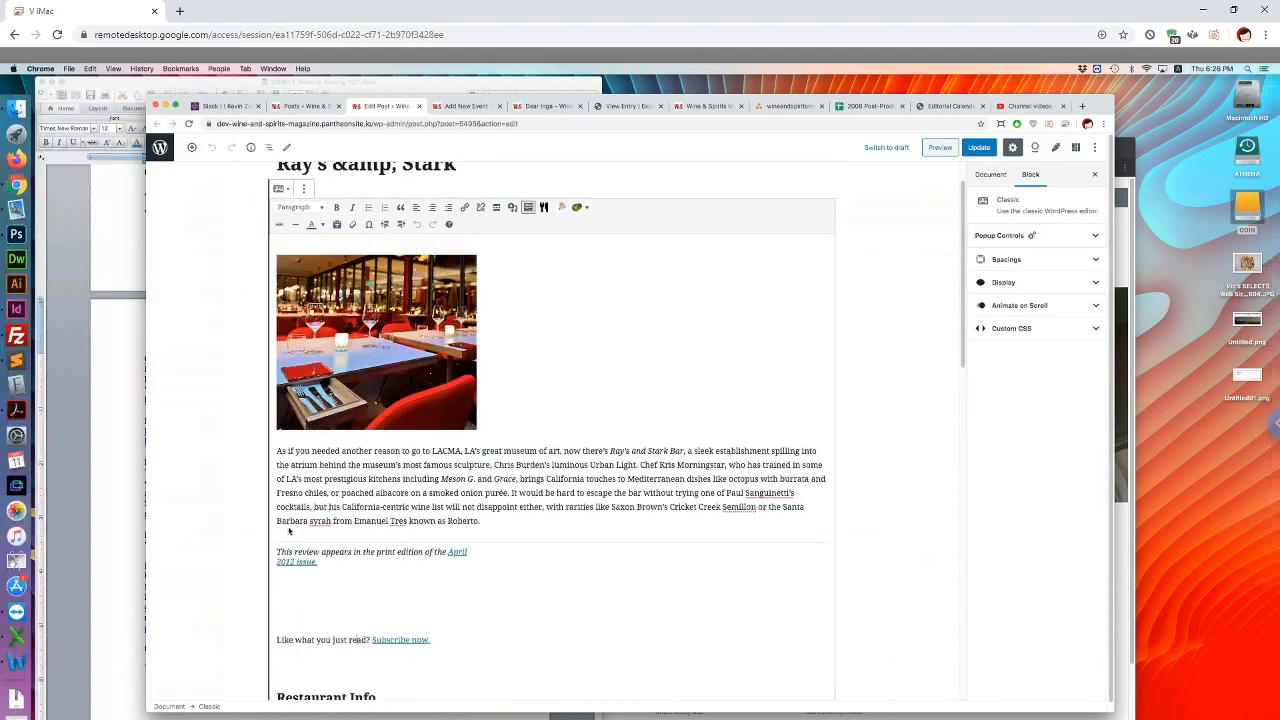
pyautogui.scroll(-5, 797, 492)
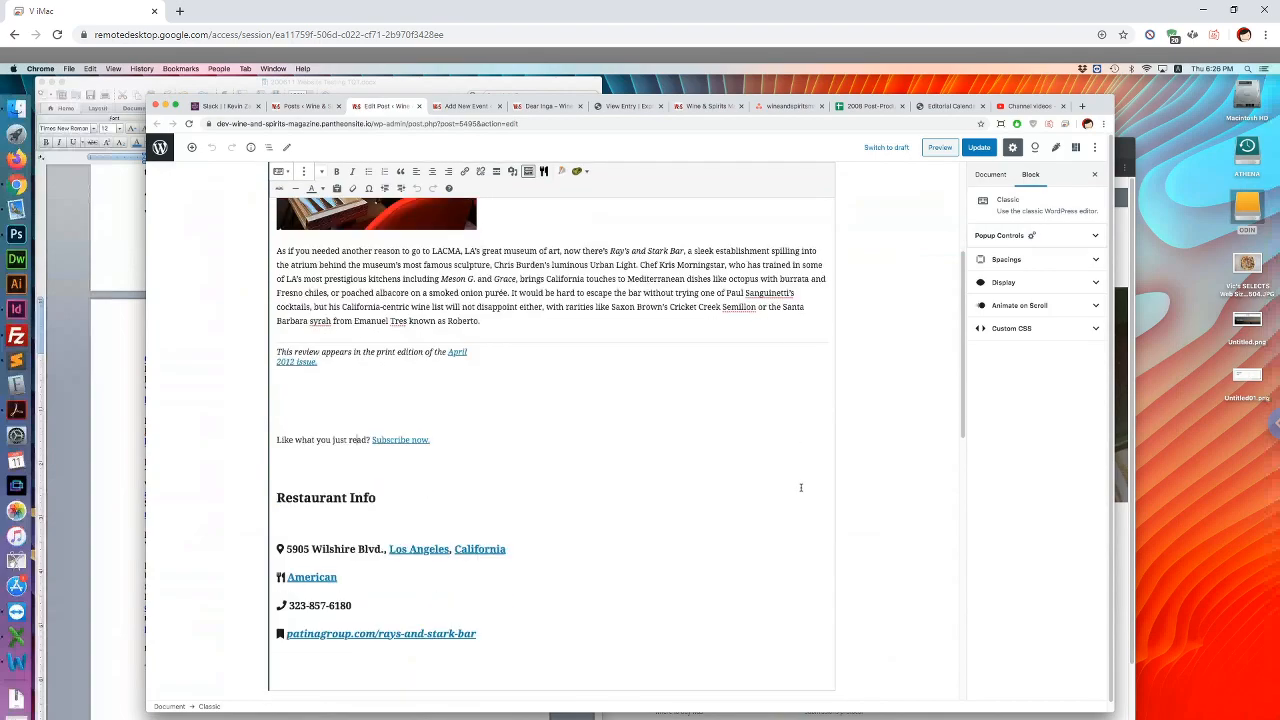
pyautogui.click(868, 486)
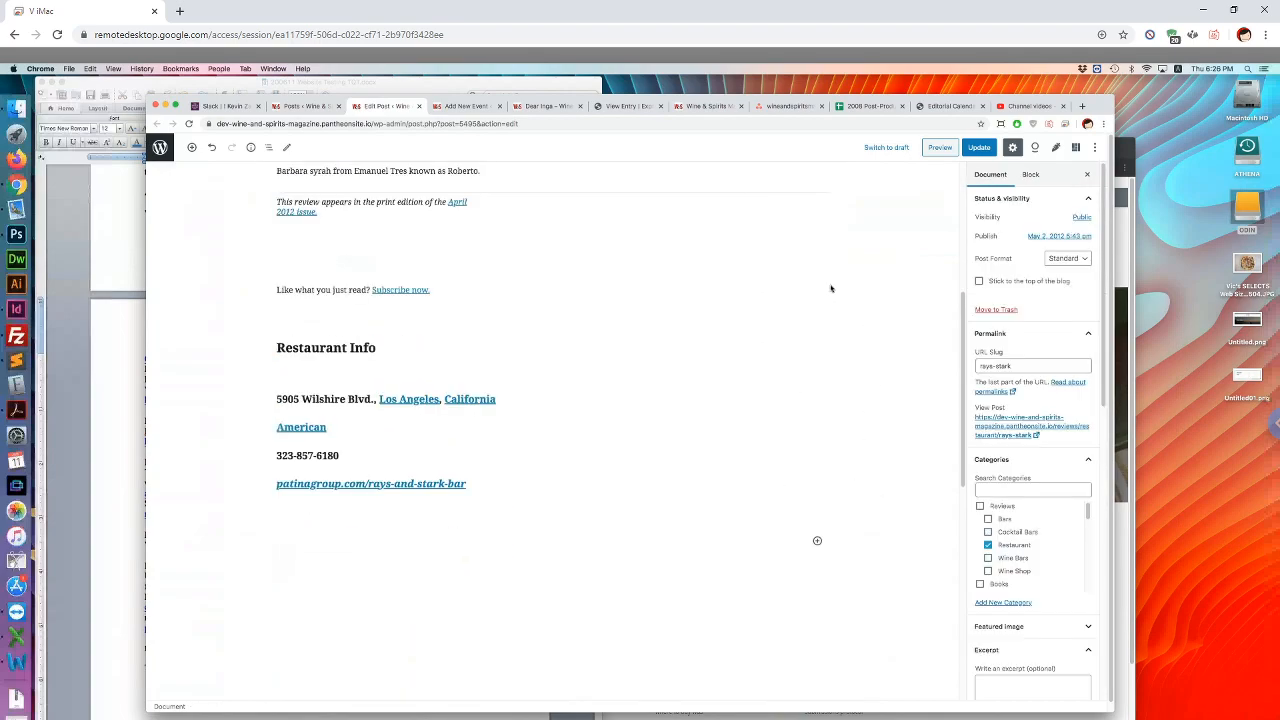
# Insert the saved Restaurant/Bar/Retail Layout template into the Ray's & Stark post
pyautogui.click(1095, 150)
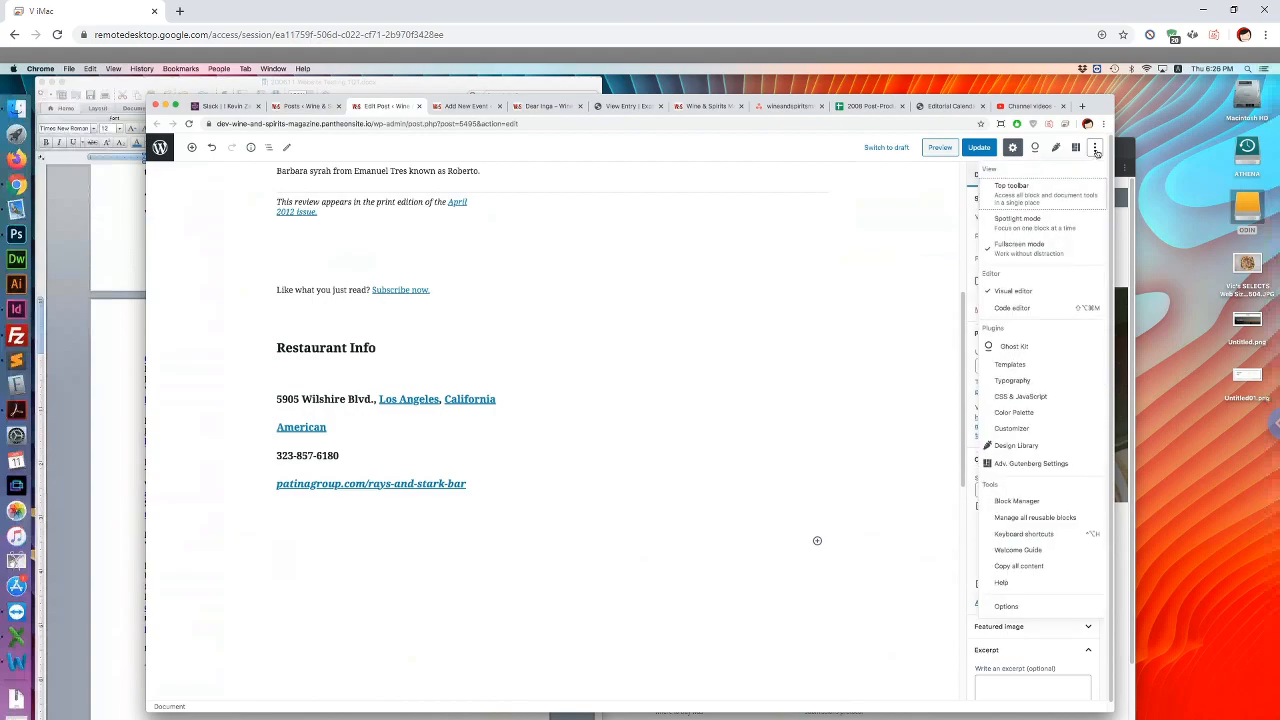
pyautogui.click(1030, 365)
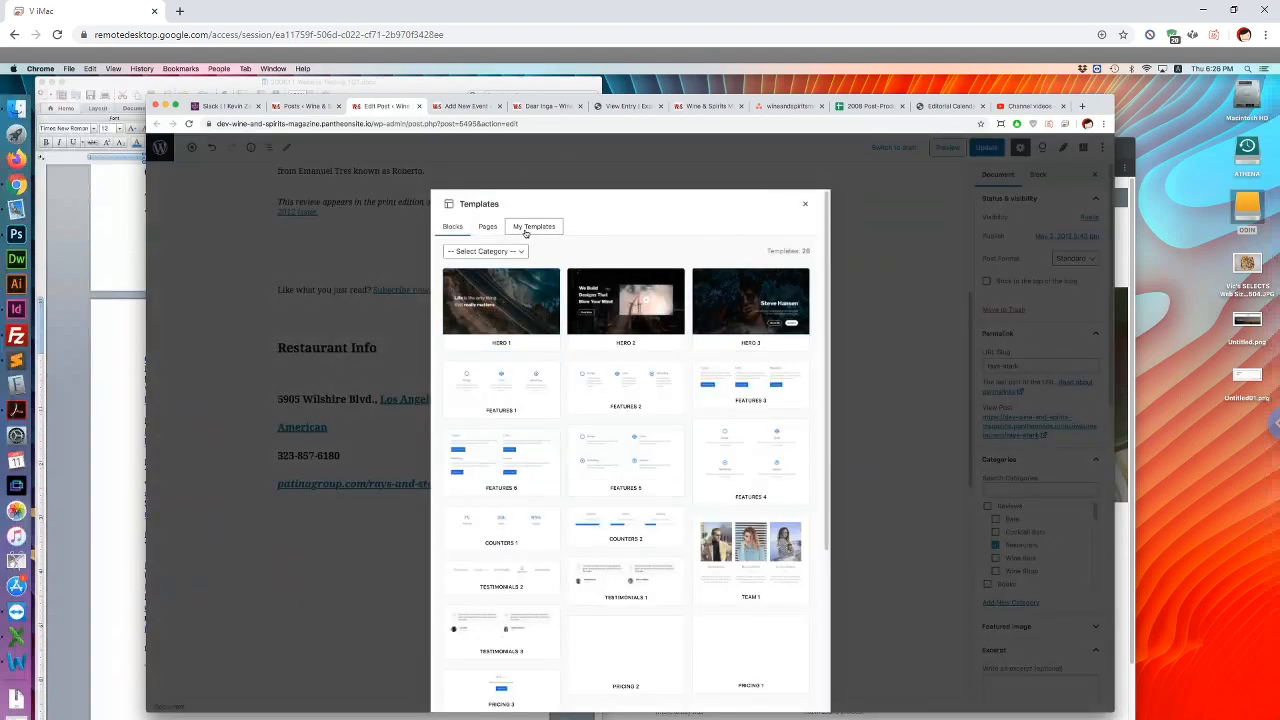
pyautogui.click(526, 230)
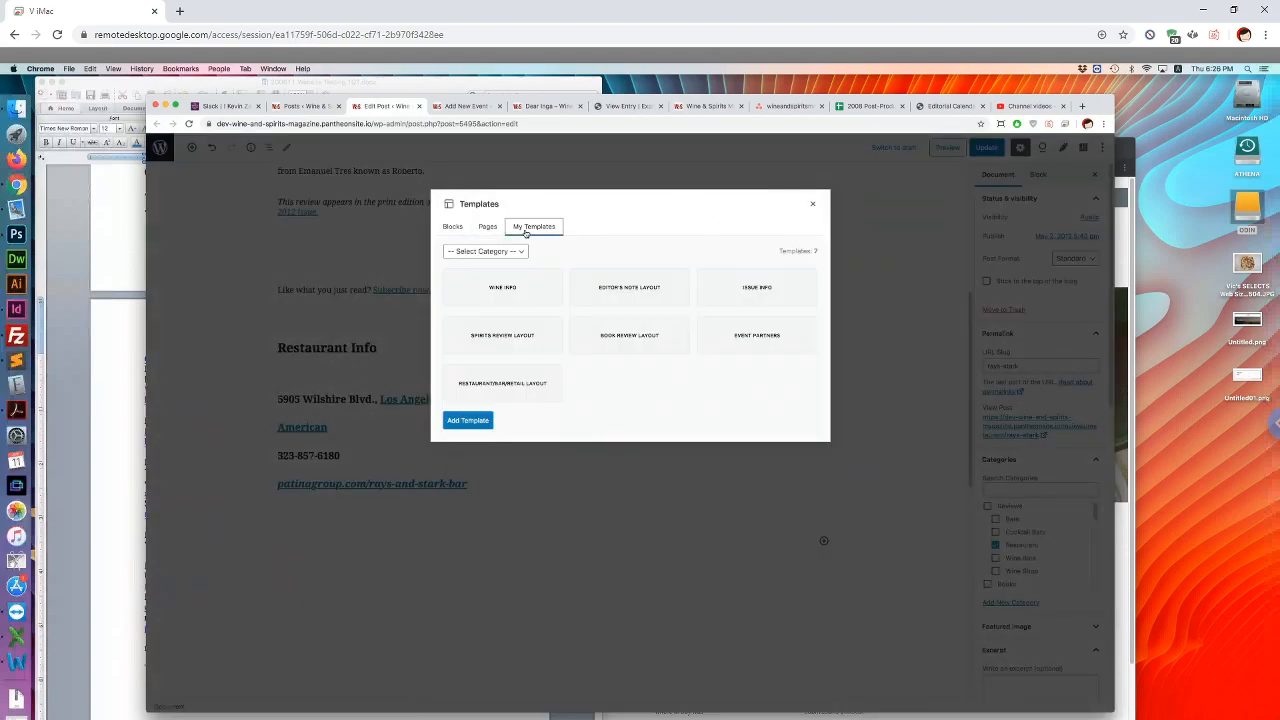
pyautogui.click(535, 394)
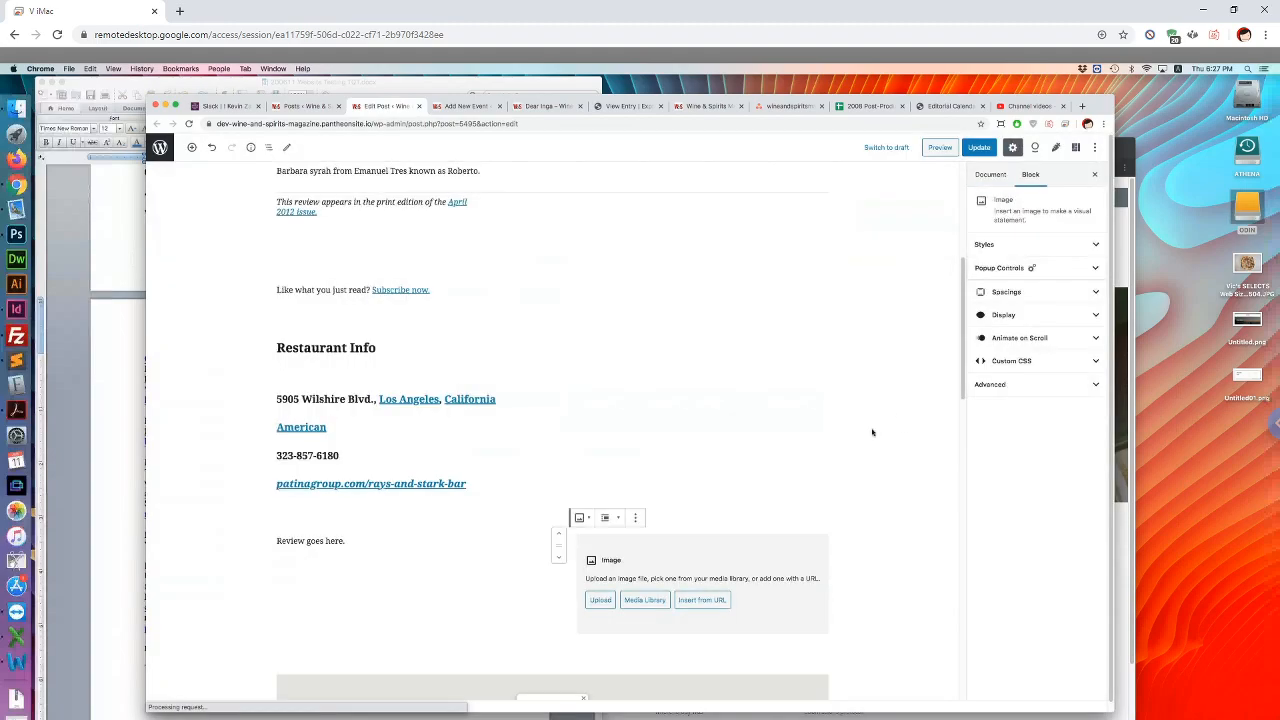
# Copy the image address of the dining room photo in the old classic content
pyautogui.scroll(-4, 279, 504)
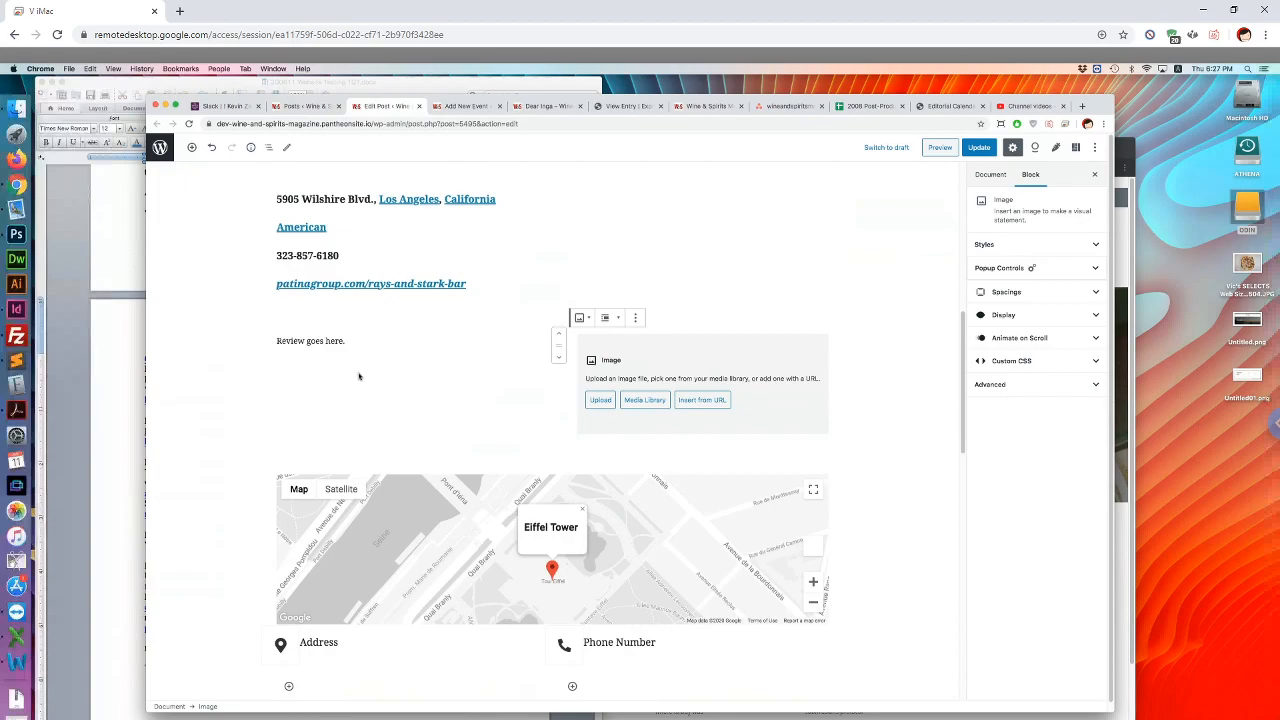
pyautogui.scroll(2, 385, 388)
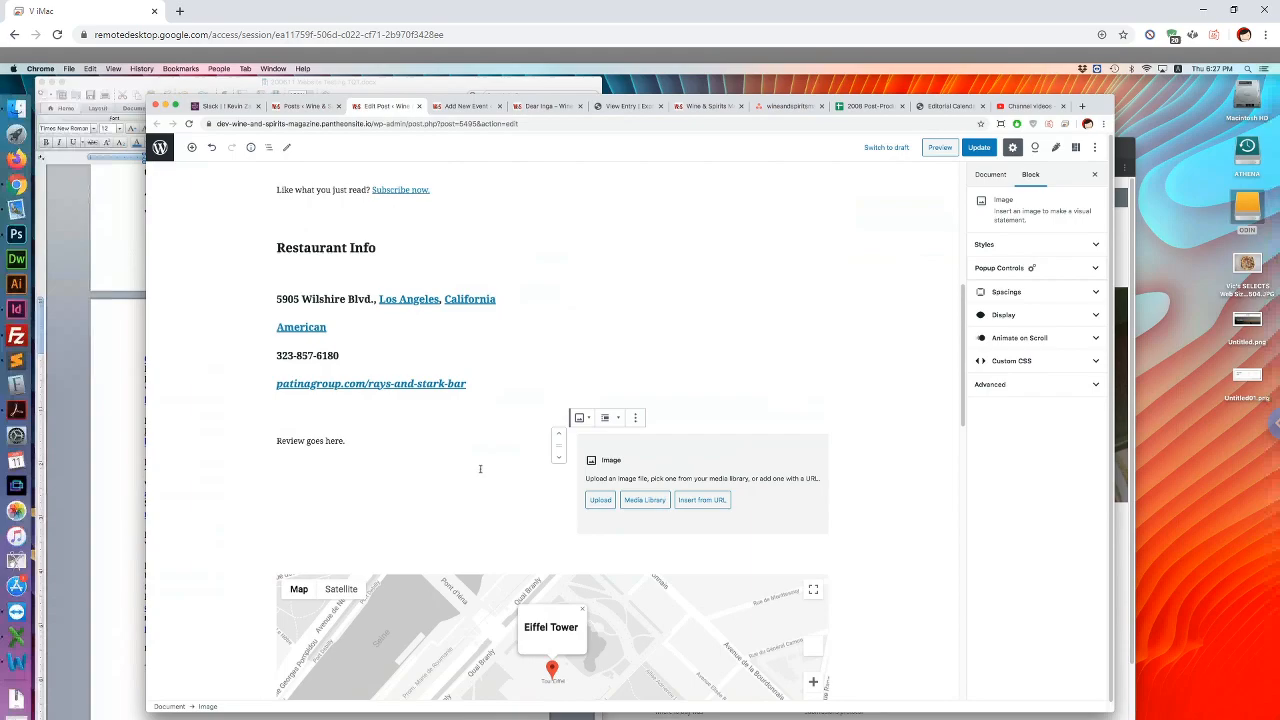
pyautogui.scroll(3, 480, 469)
pyautogui.scroll(5, 481, 469)
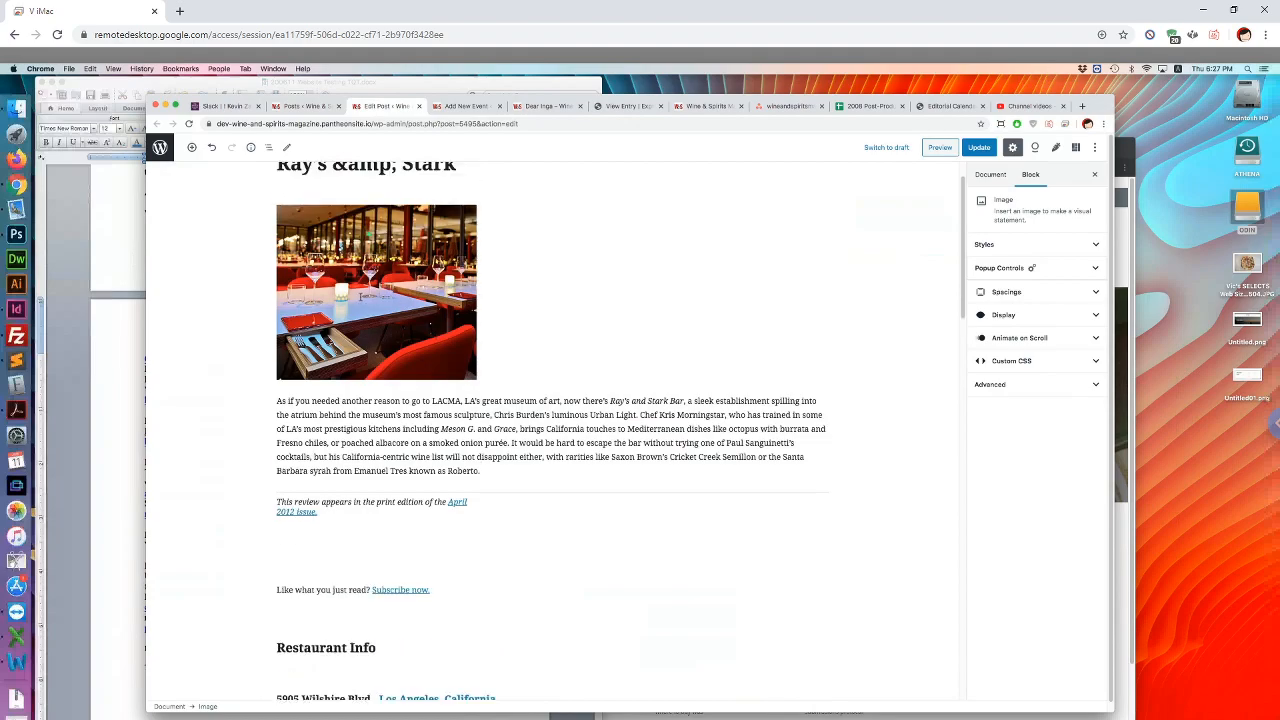
pyautogui.click(377, 308)
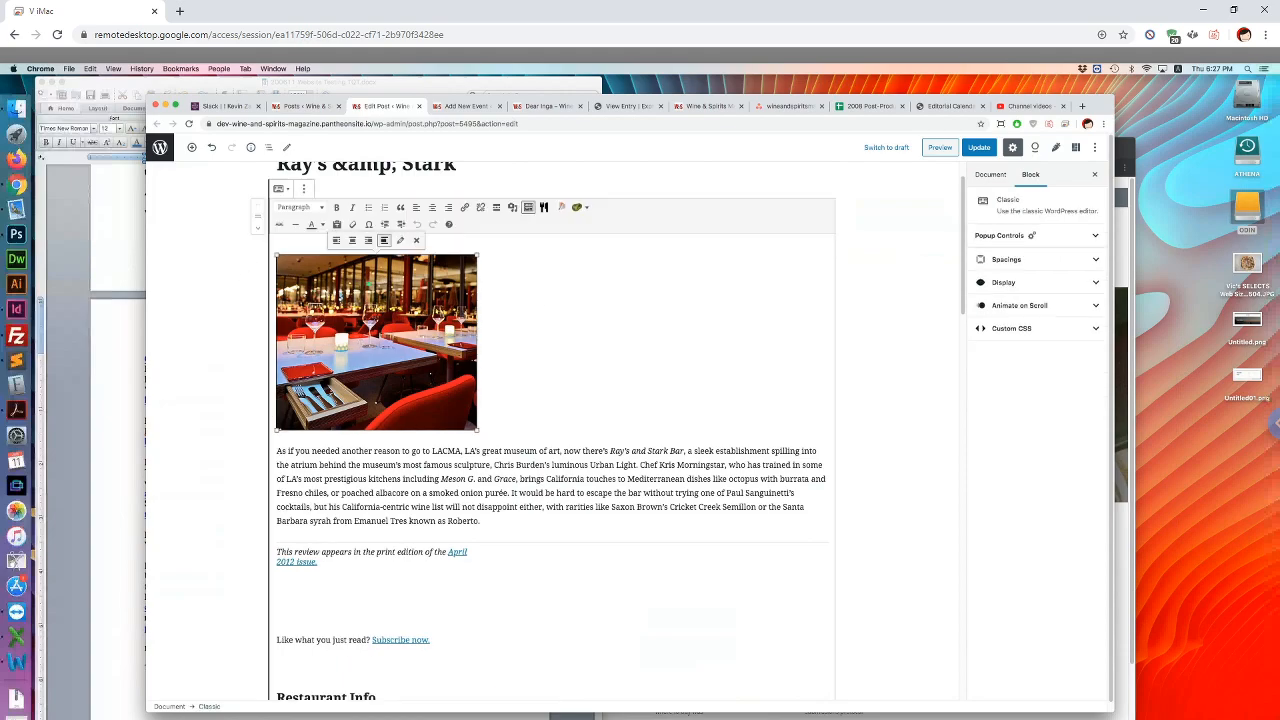
pyautogui.rightClick(334, 299)
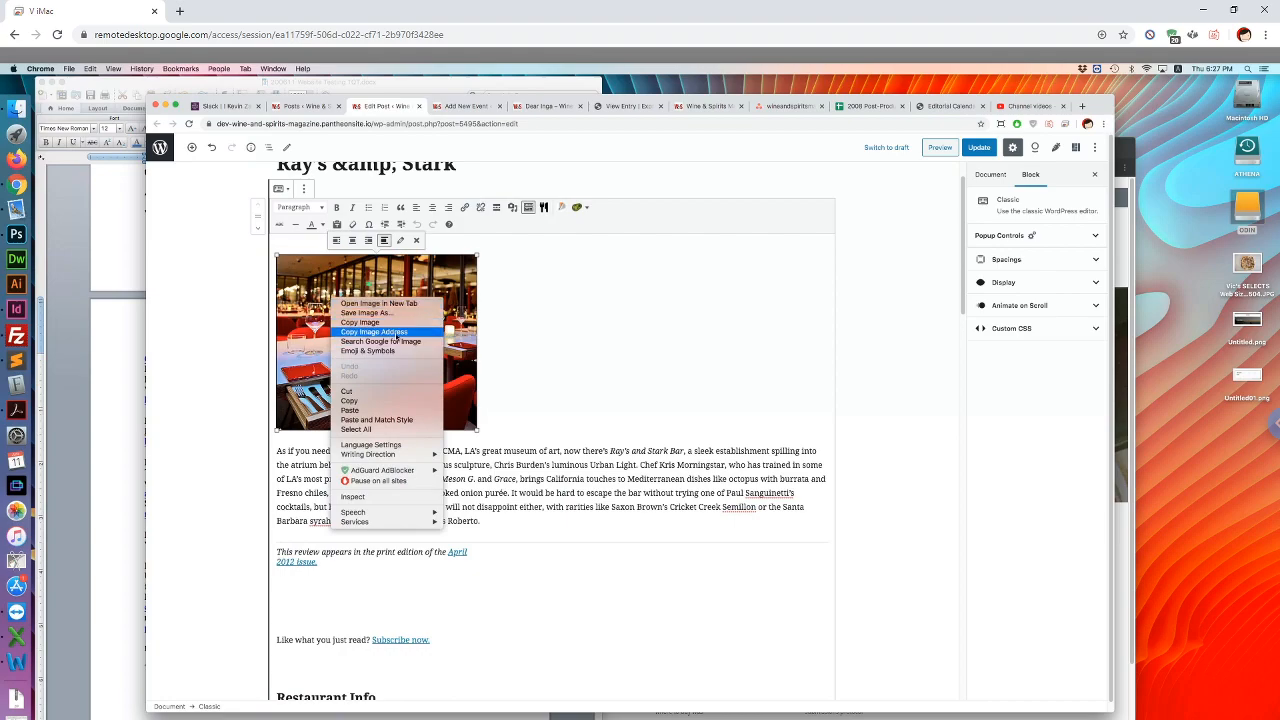
pyautogui.click(396, 334)
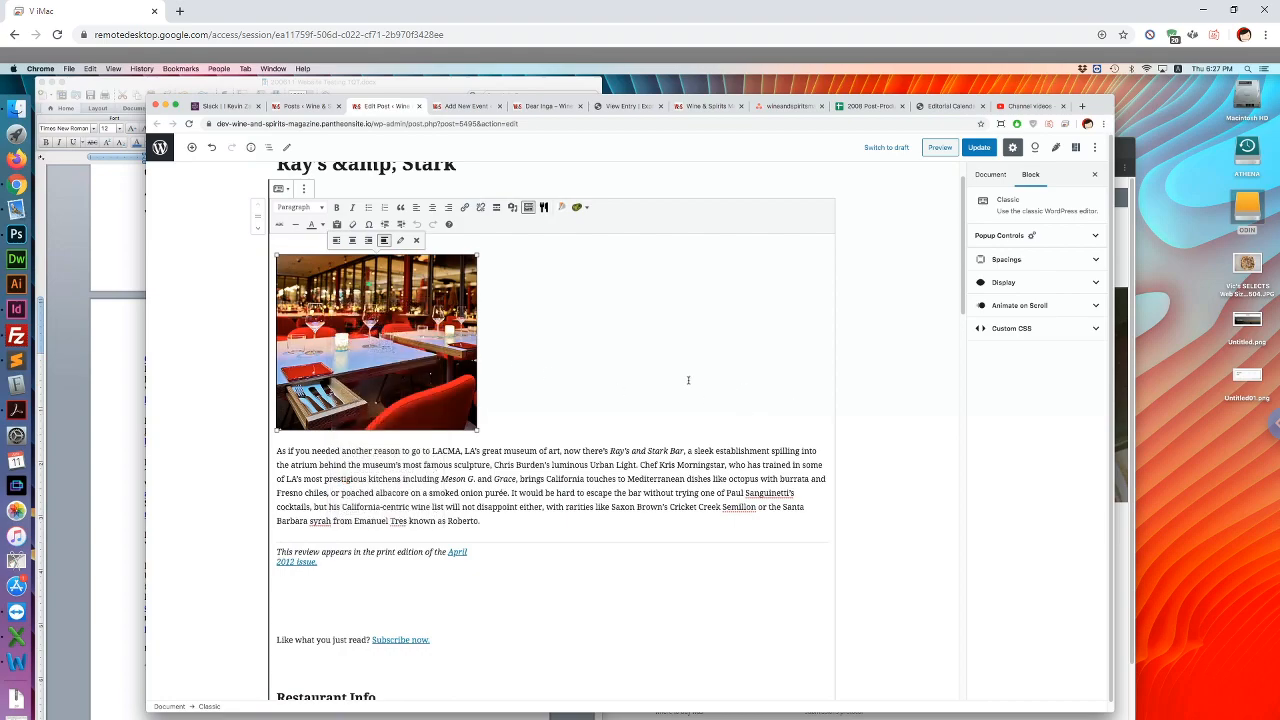
# Fill the template's empty image block with the dining room photo by inserting it from the copied URL
pyautogui.click(873, 439)
pyautogui.scroll(-5, 873, 439)
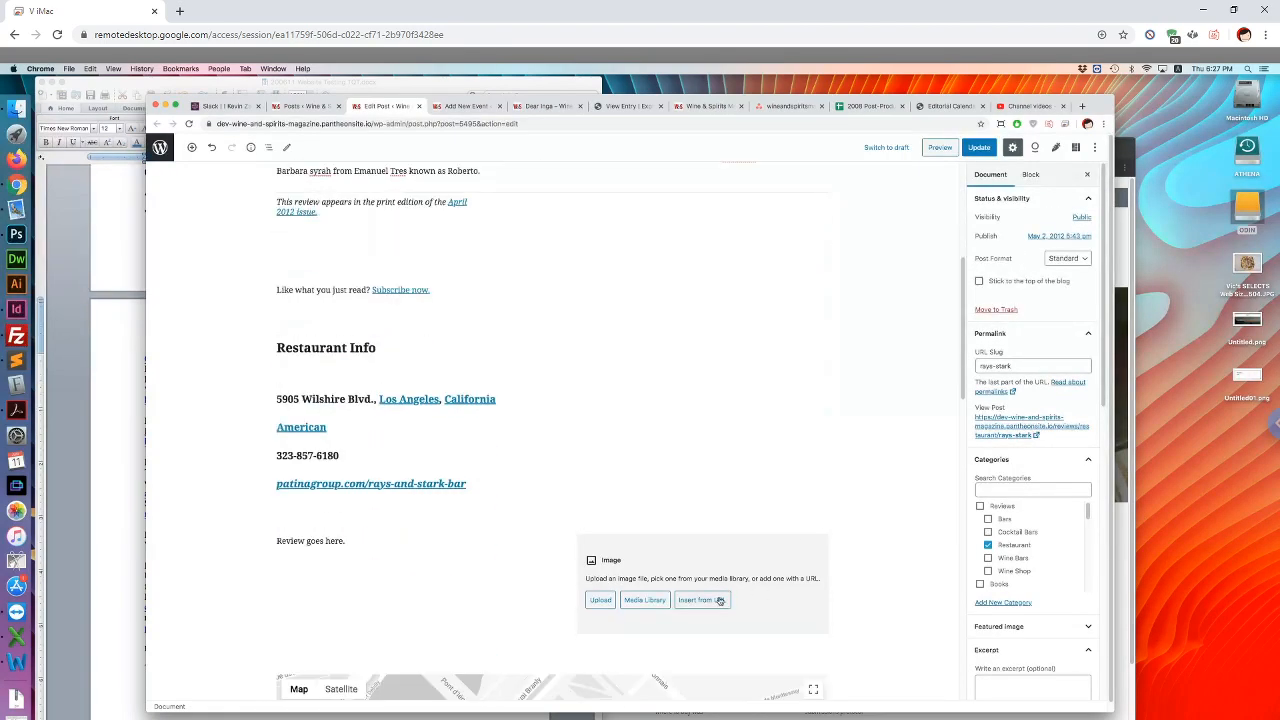
pyautogui.click(719, 601)
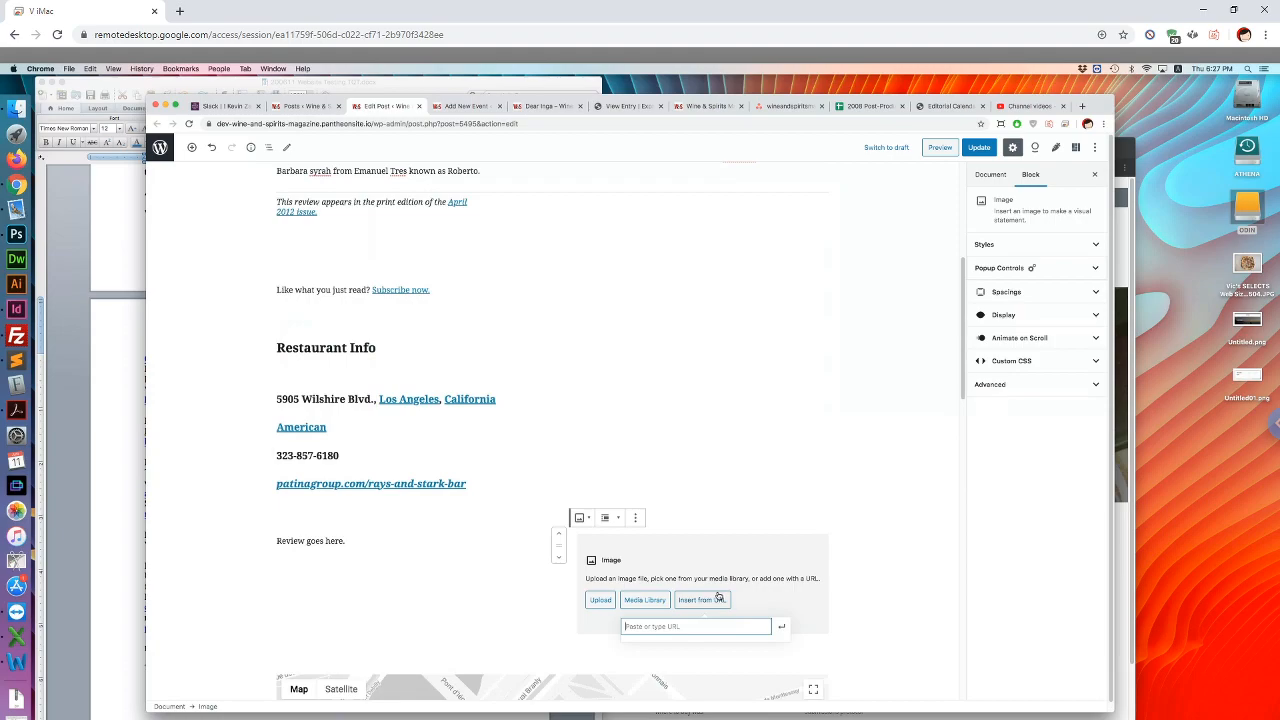
pyautogui.press('super+v')
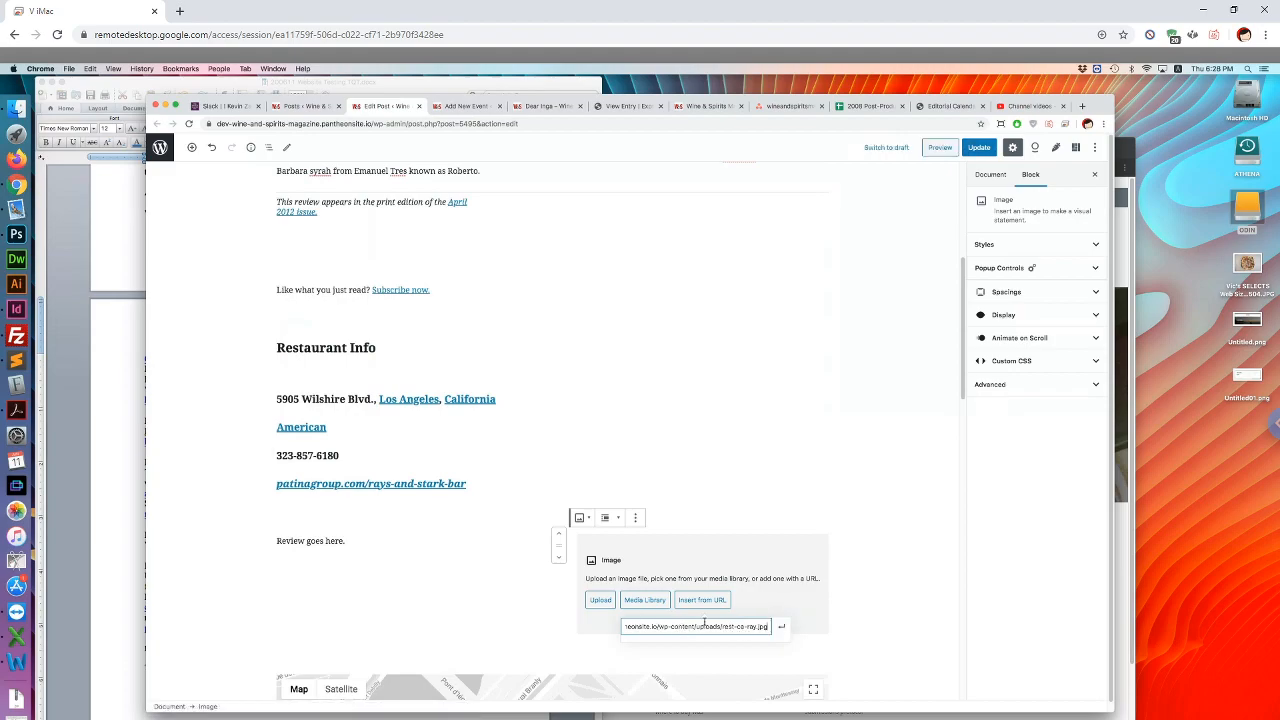
pyautogui.click(782, 627)
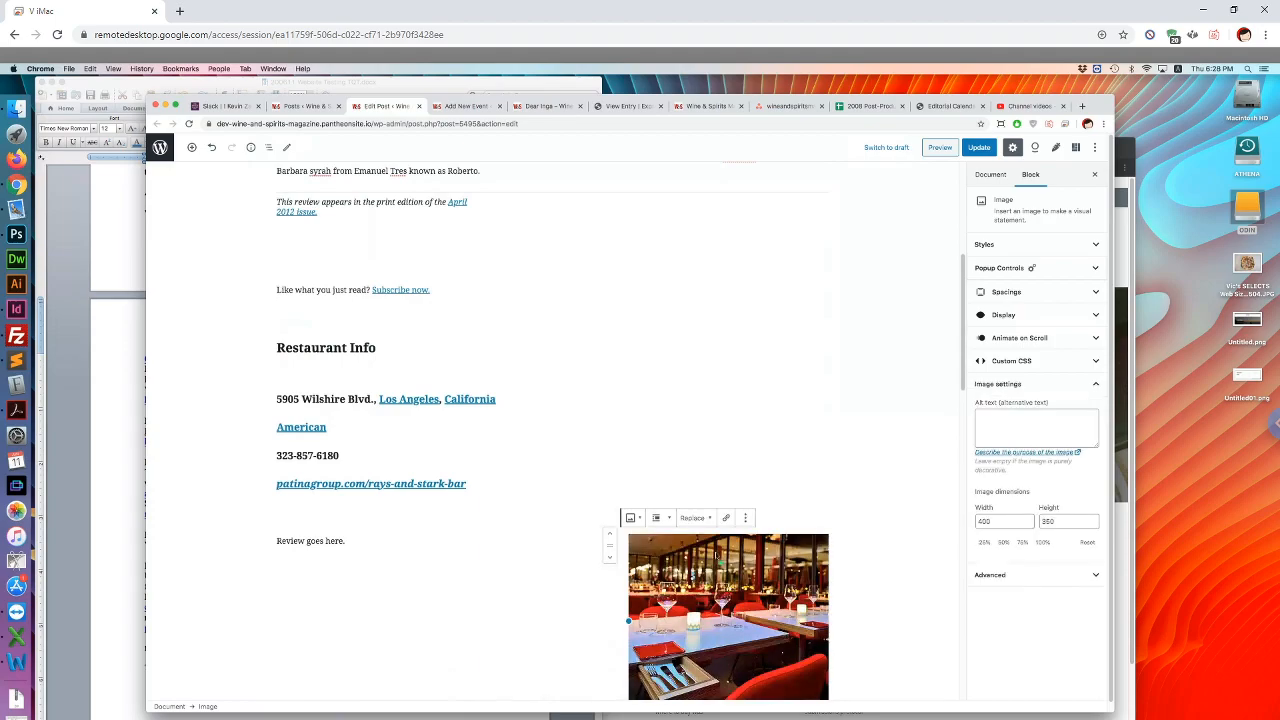
# Copy the review paragraph from the old classic content and replace the template's "Review goes here." placeholder with it
pyautogui.scroll(5, 643, 418)
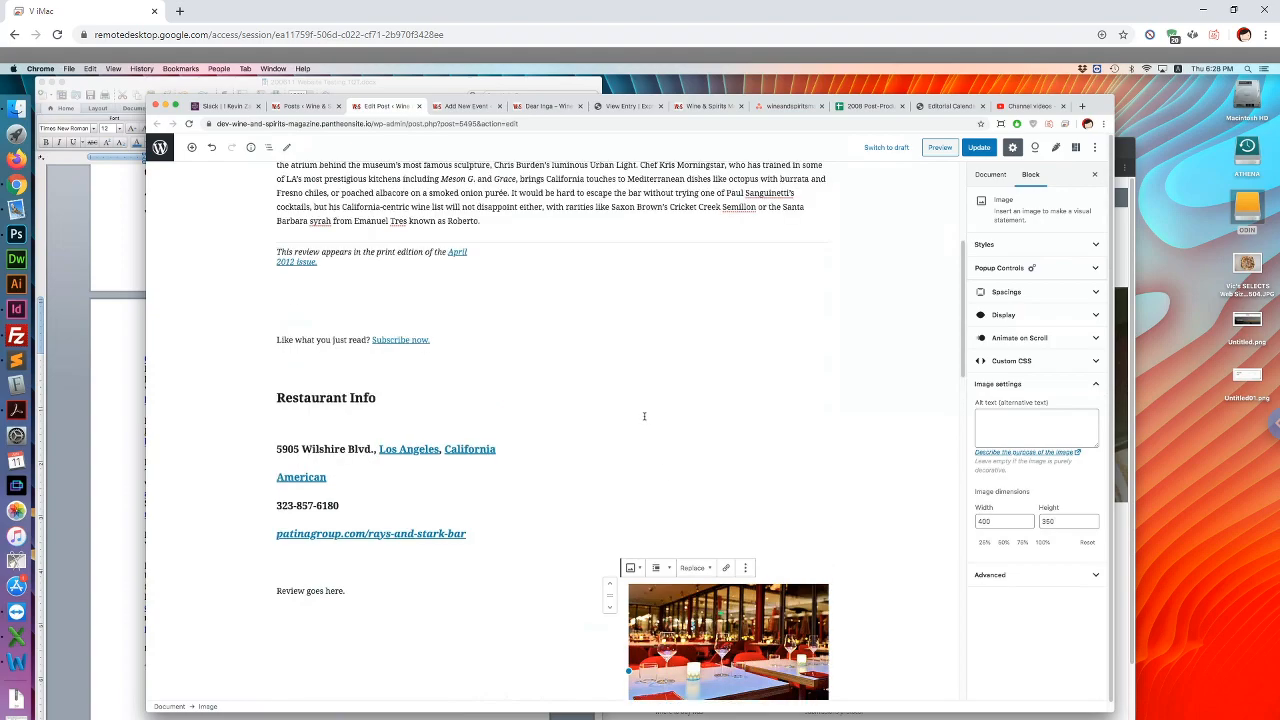
pyautogui.scroll(3, 642, 418)
pyautogui.scroll(-1, 395, 452)
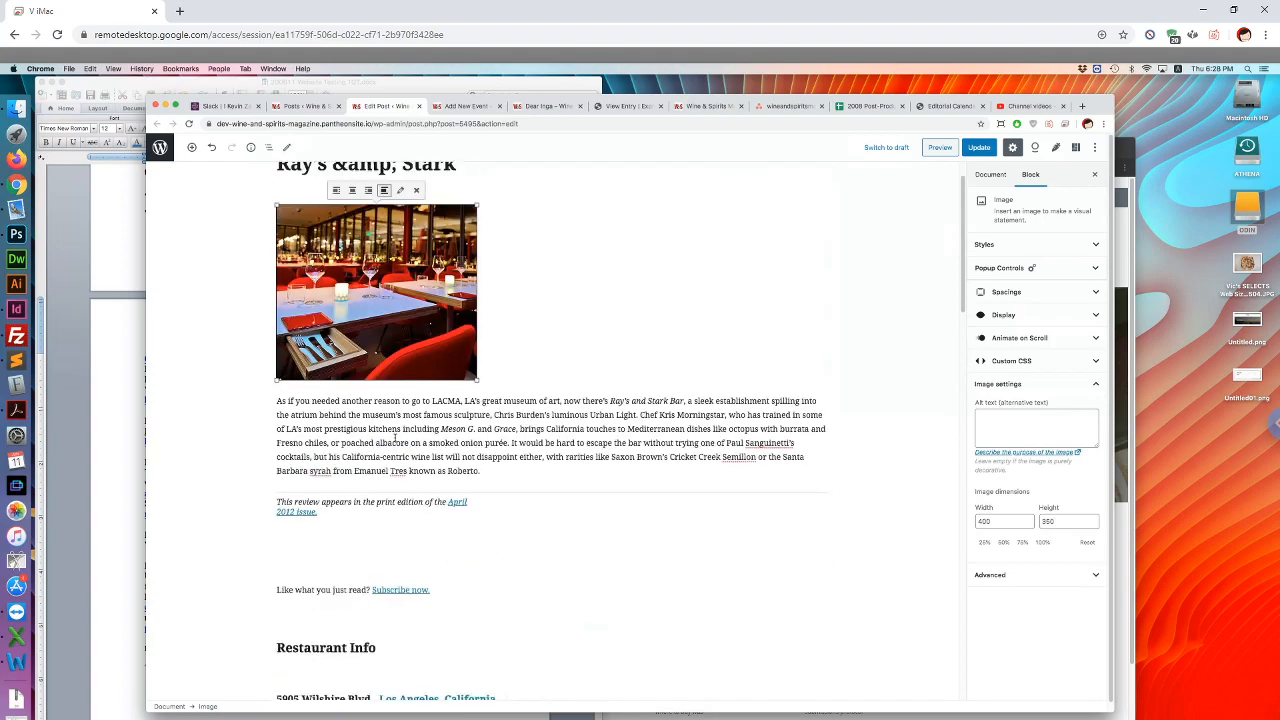
pyautogui.click(395, 442)
pyautogui.moveTo(276, 451); pyautogui.dragTo(493, 521)
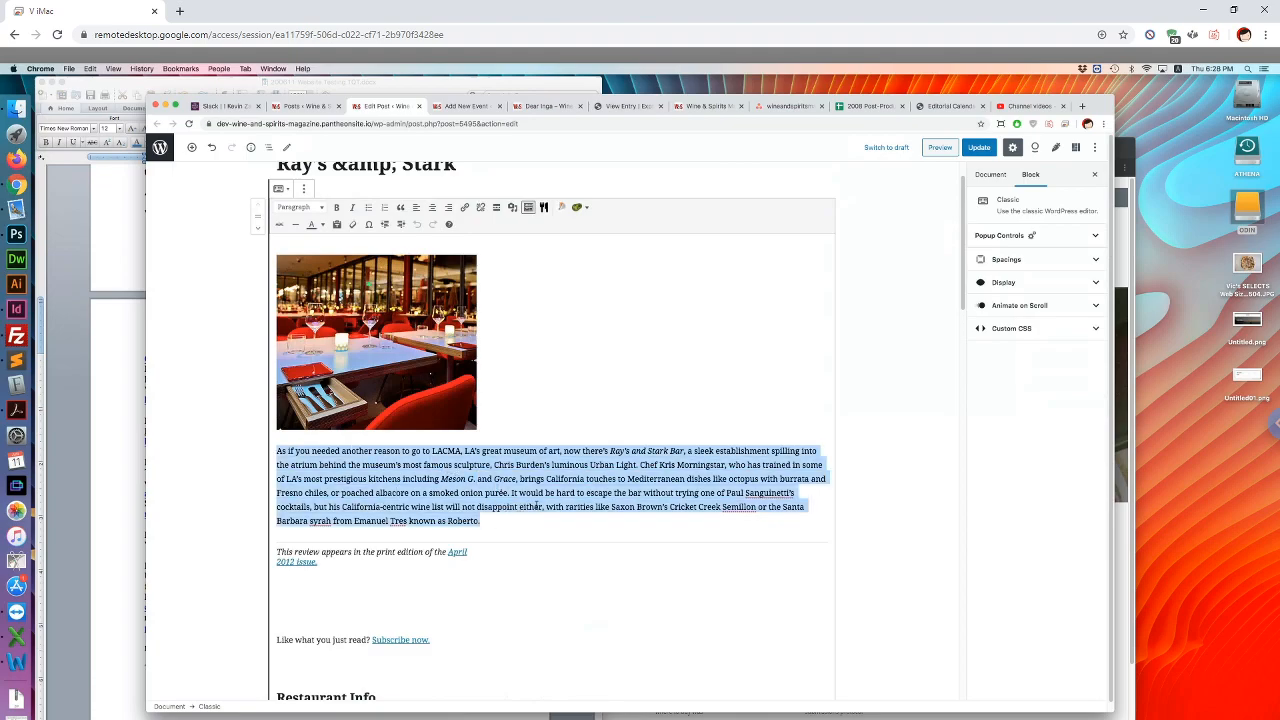
pyautogui.scroll(-5, 685, 414)
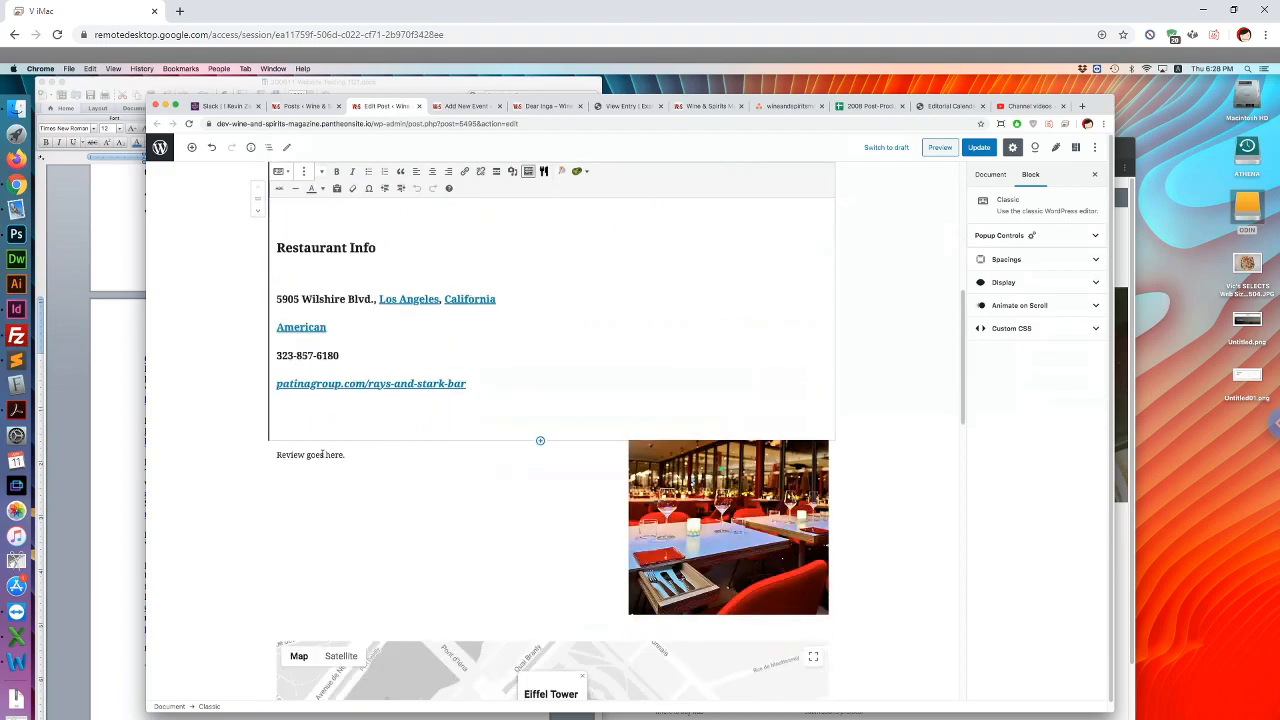
pyautogui.click(505, 524)
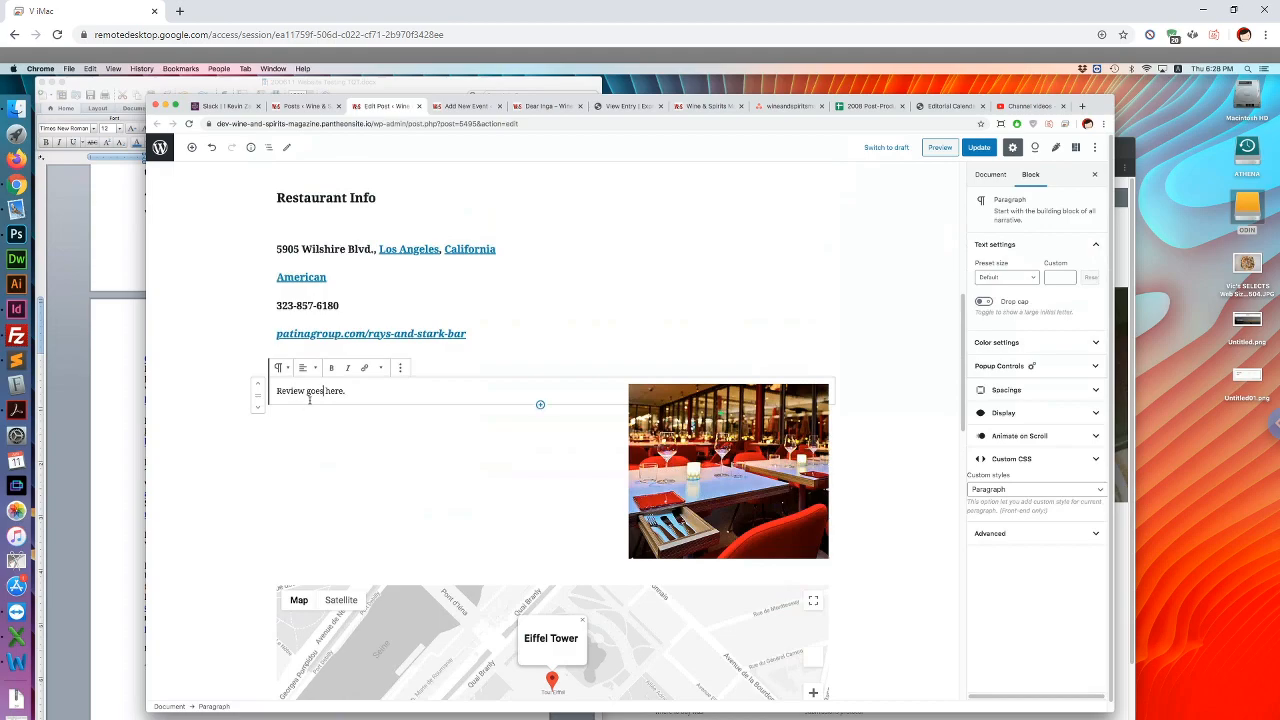
pyautogui.tripleClick(379, 408)
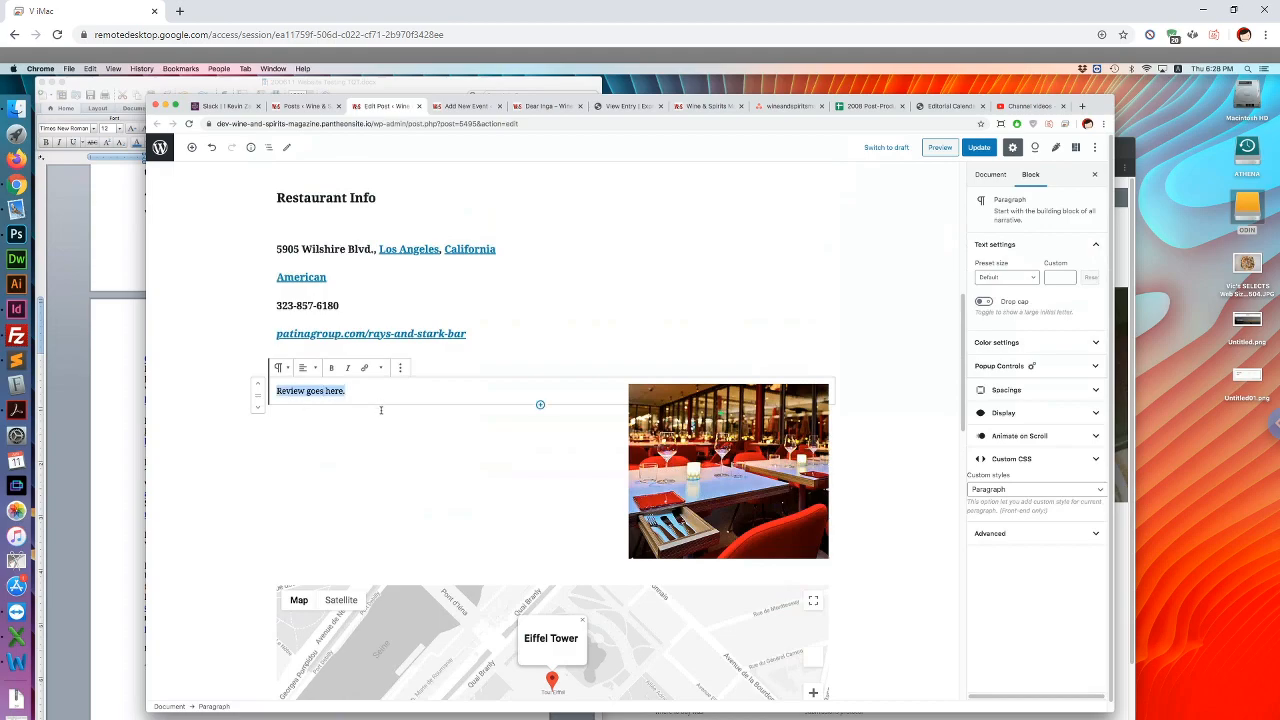
pyautogui.press('super+v')
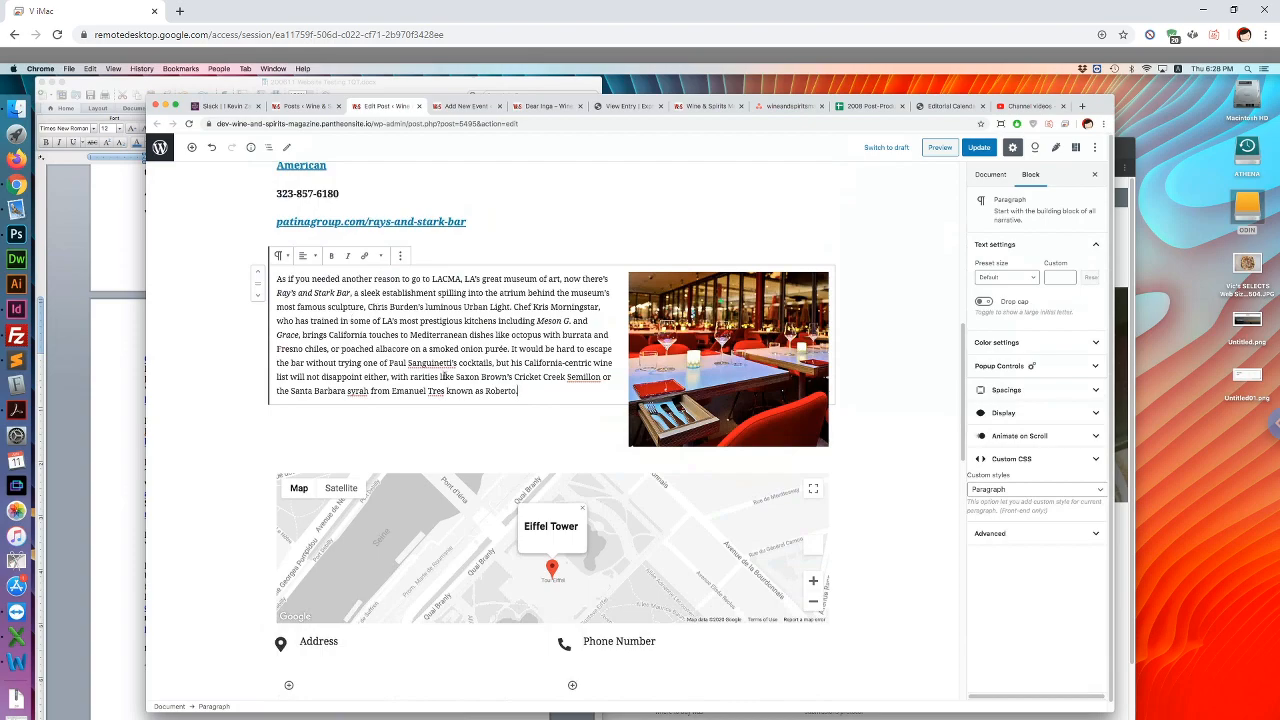
# Copy the street address from the old Restaurant Info and replace the template's Address placeholder with it
pyautogui.scroll(4, 441, 377)
pyautogui.click(293, 298)
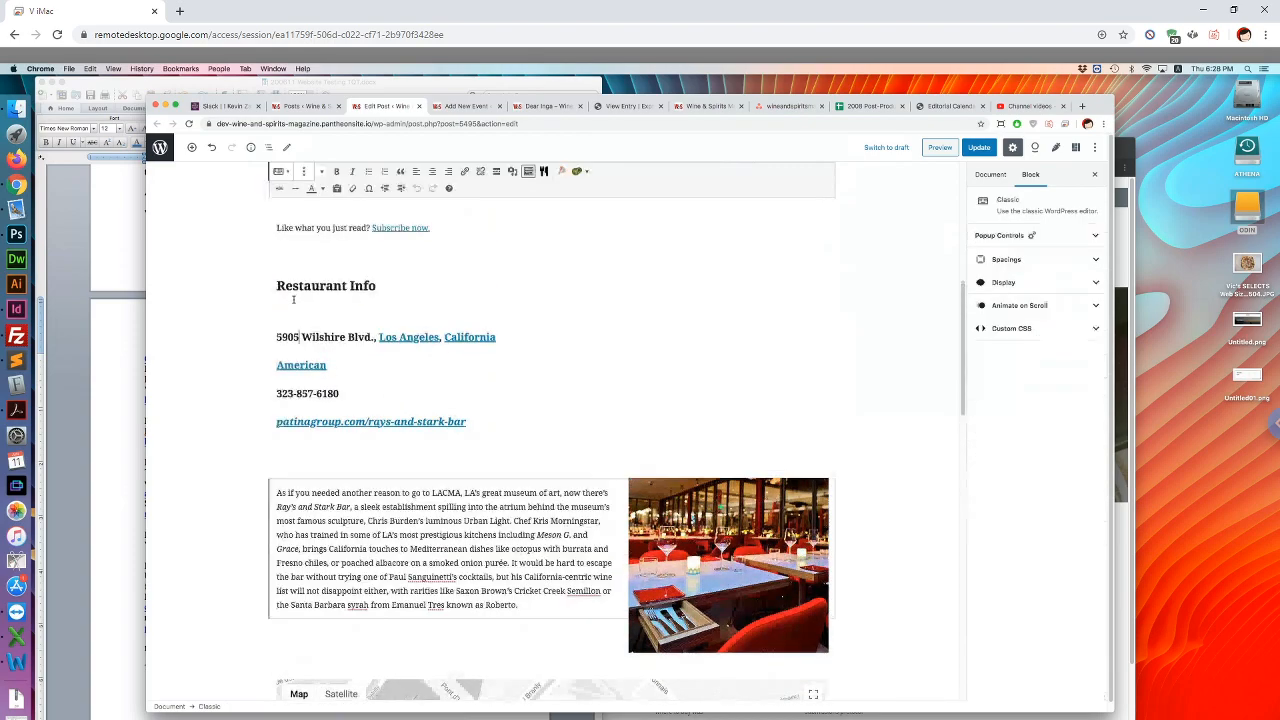
pyautogui.moveTo(277, 337); pyautogui.dragTo(375, 337)
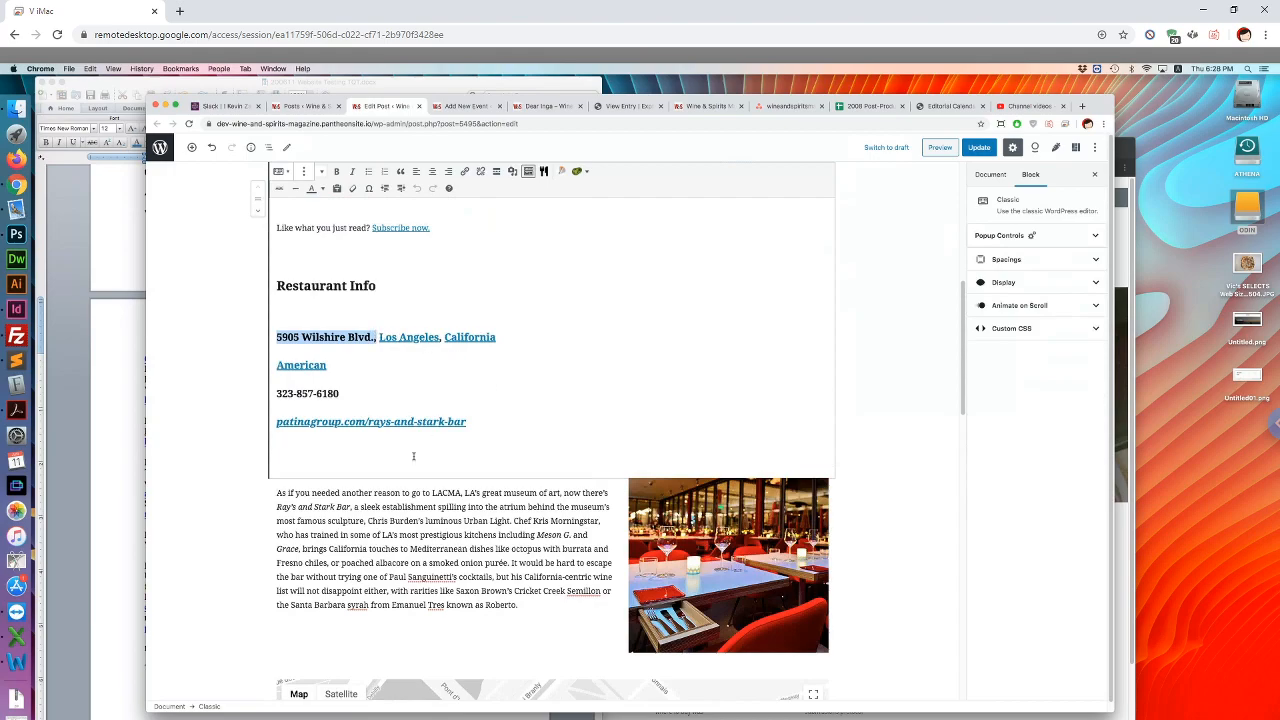
pyautogui.scroll(-7, 413, 456)
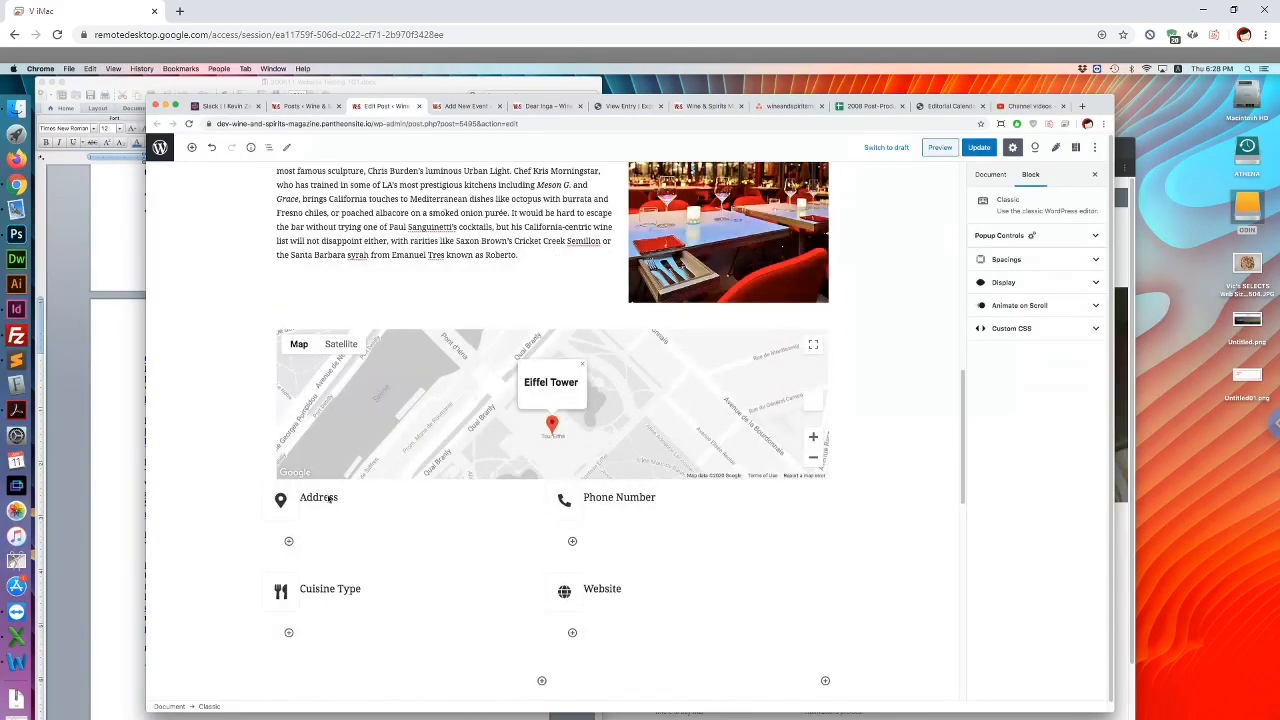
pyautogui.click(364, 494)
pyautogui.hotkey('ctrl', 'v')
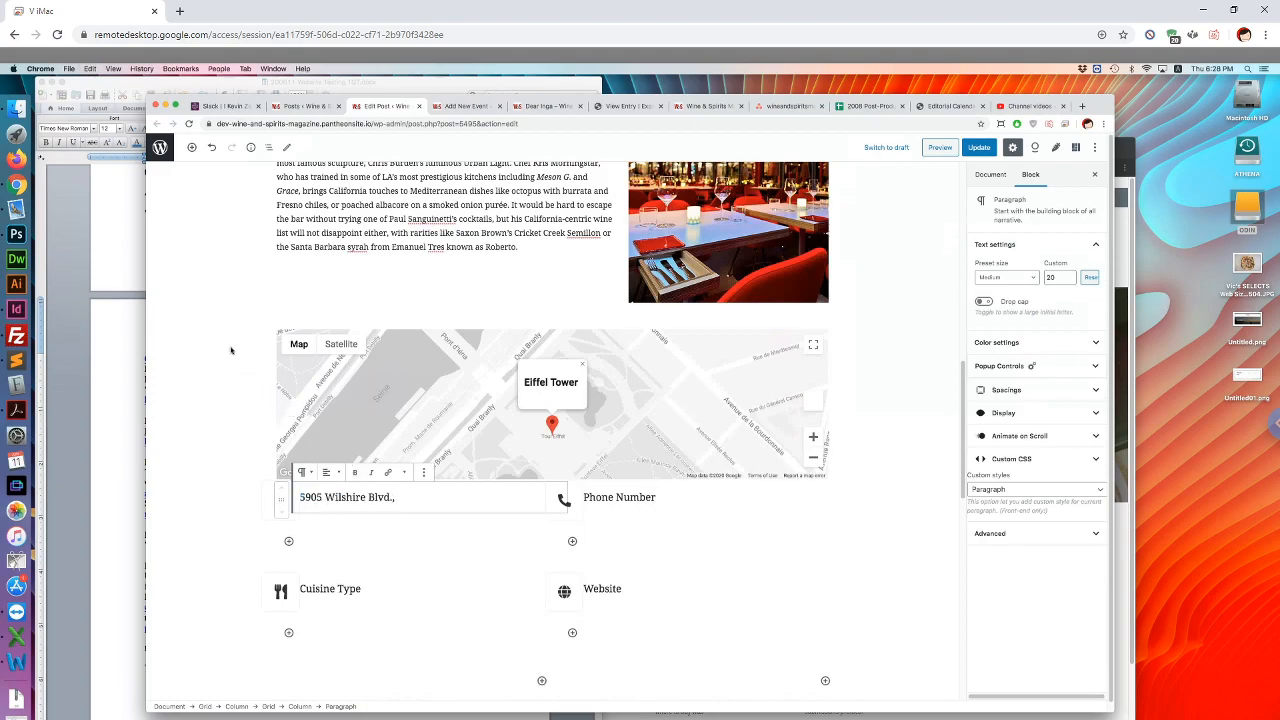
# Complete the template's address line by adding the city and state from the old Restaurant Info after the street
pyautogui.scroll(5, 253, 345)
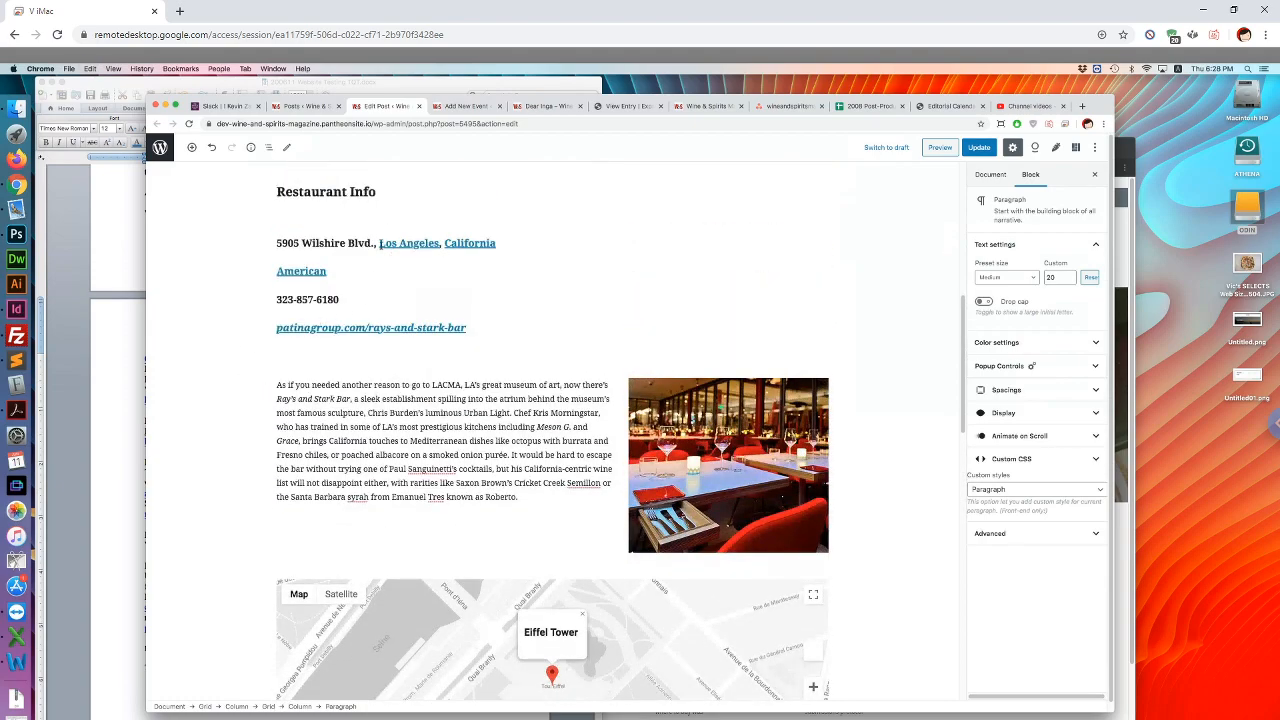
pyautogui.click(380, 243)
pyautogui.click(405, 290)
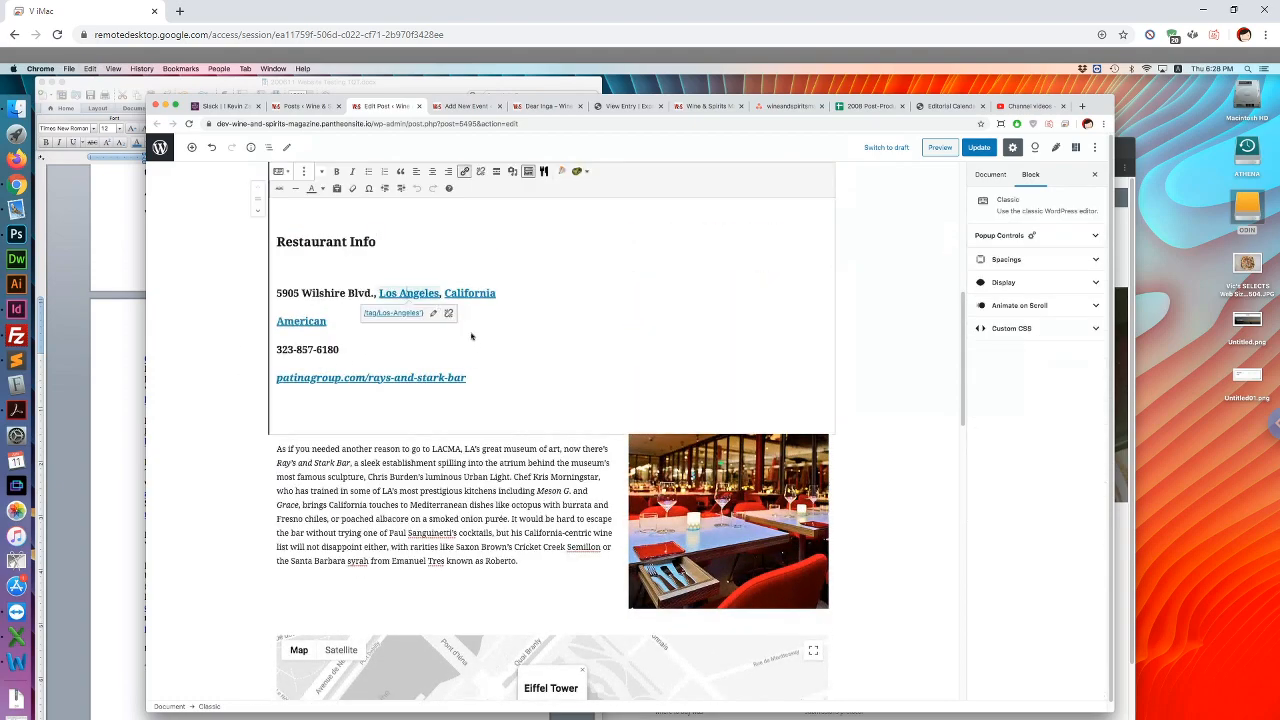
pyautogui.scroll(-5, 466, 450)
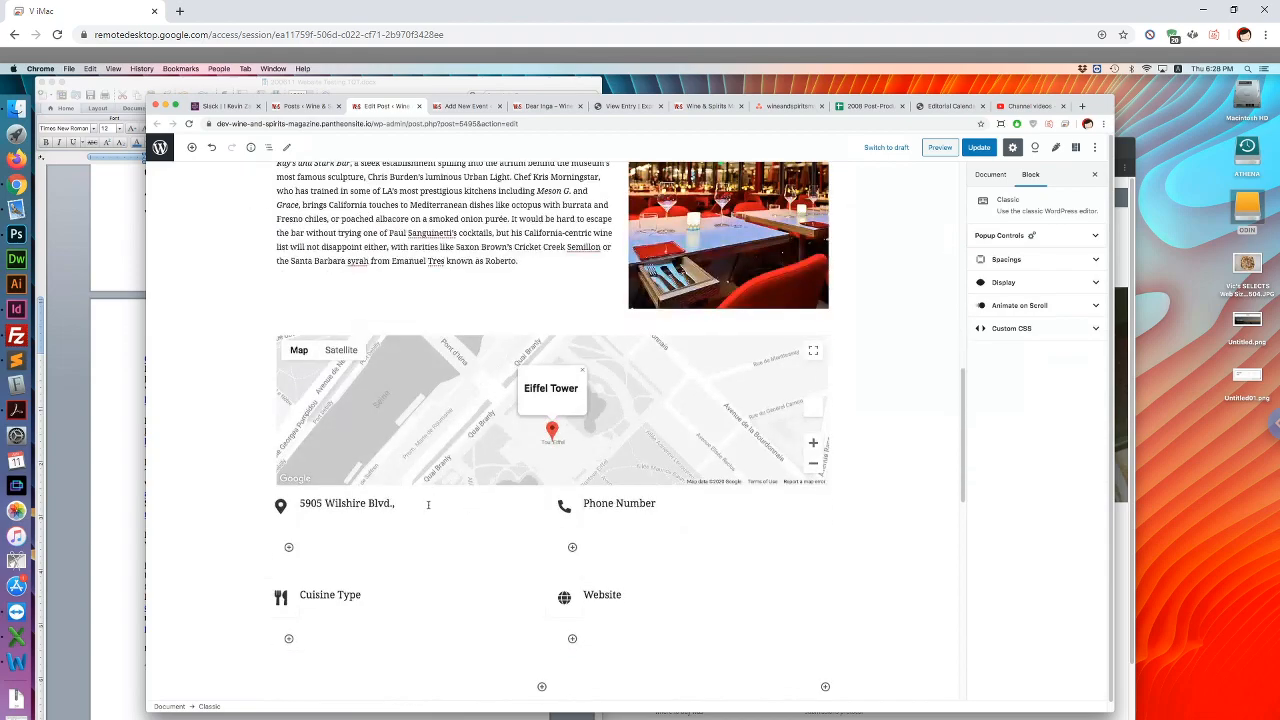
pyautogui.click(428, 505)
pyautogui.write('Los Angeles, California')
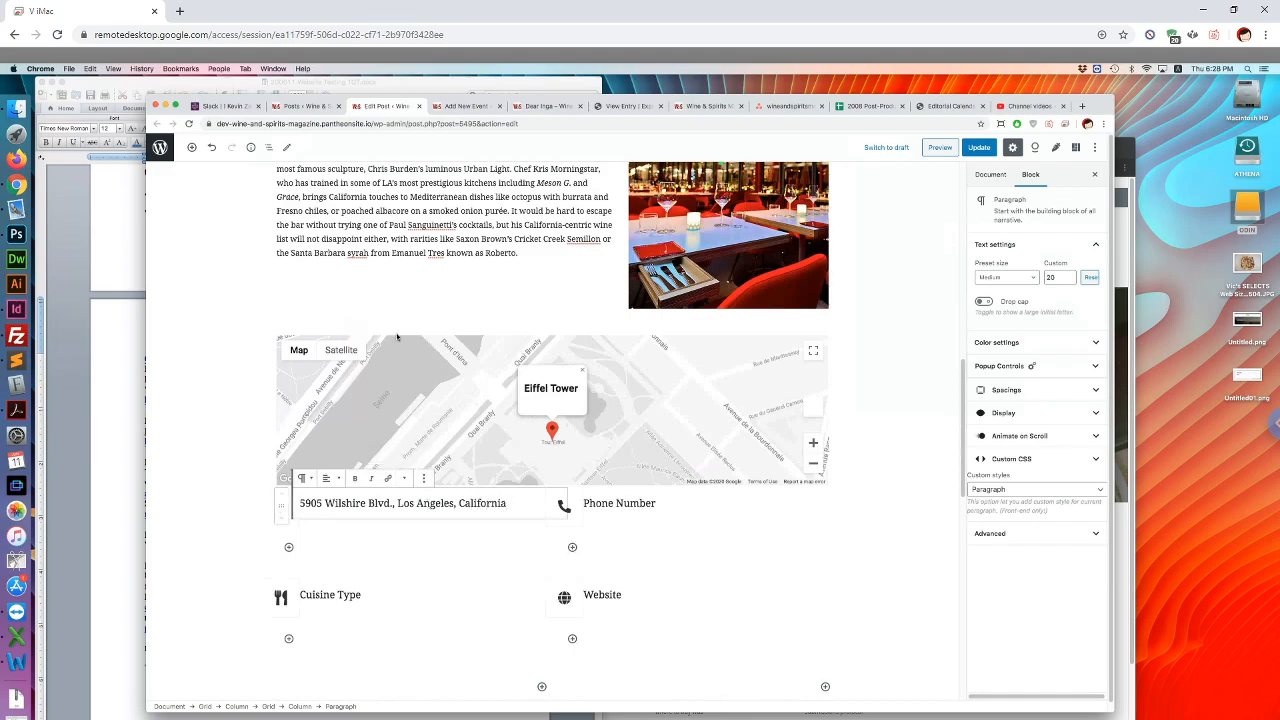
# Copy the restaurant's phone number from the old content and replace the template's Phone Number placeholder with it
pyautogui.scroll(3, 294, 285)
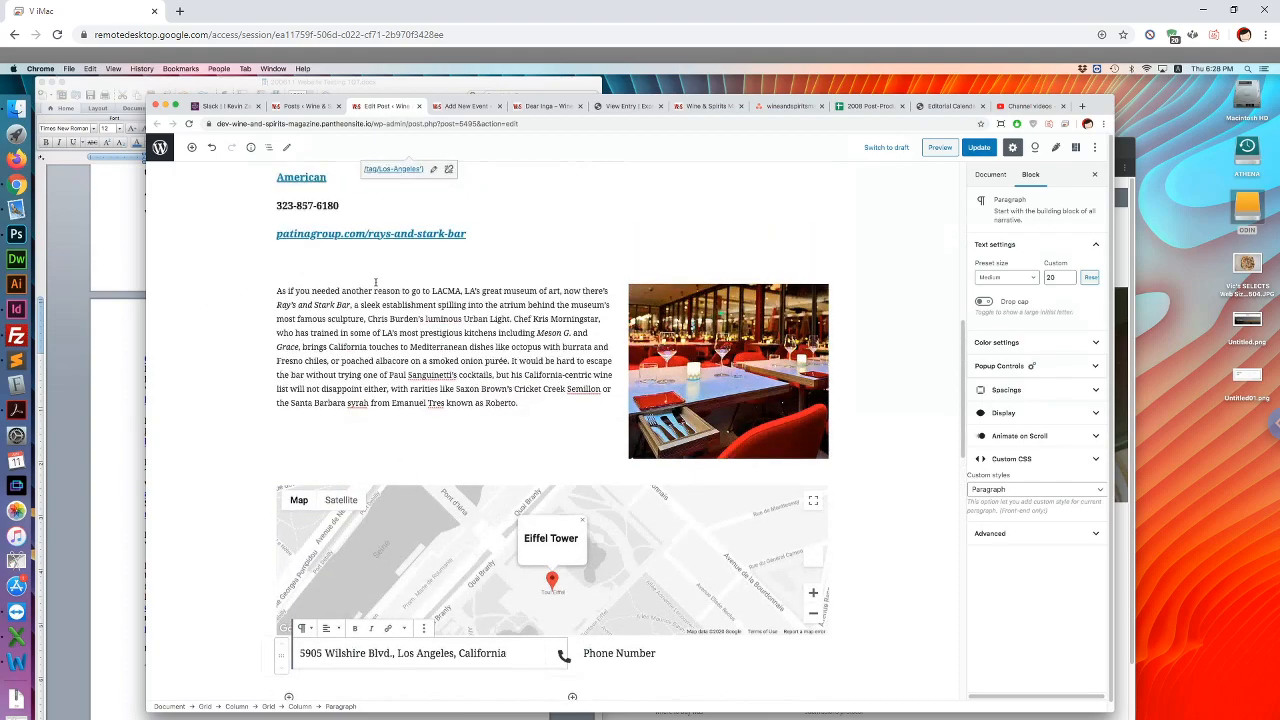
pyautogui.scroll(1, 315, 194)
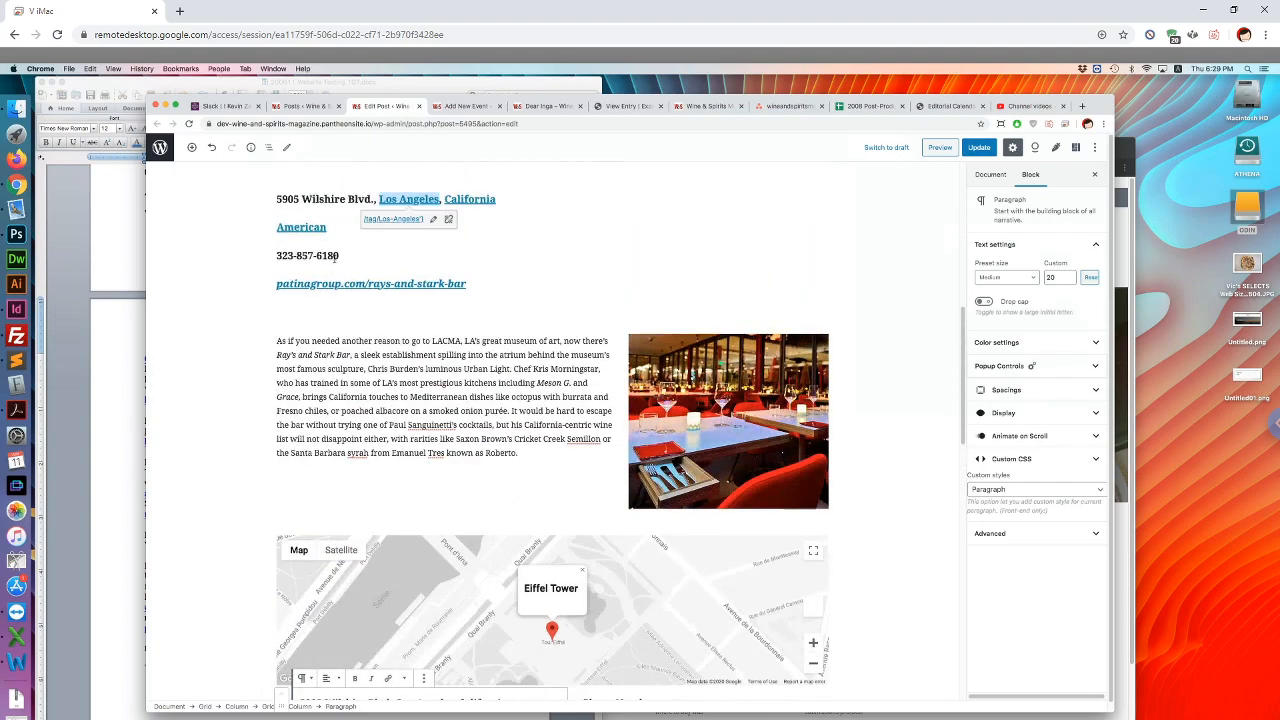
pyautogui.click(340, 280)
pyautogui.moveTo(342, 306); pyautogui.dragTo(275, 306)
pyautogui.hotkey('ctrl', 'c')
pyautogui.scroll(-5, 560, 550)
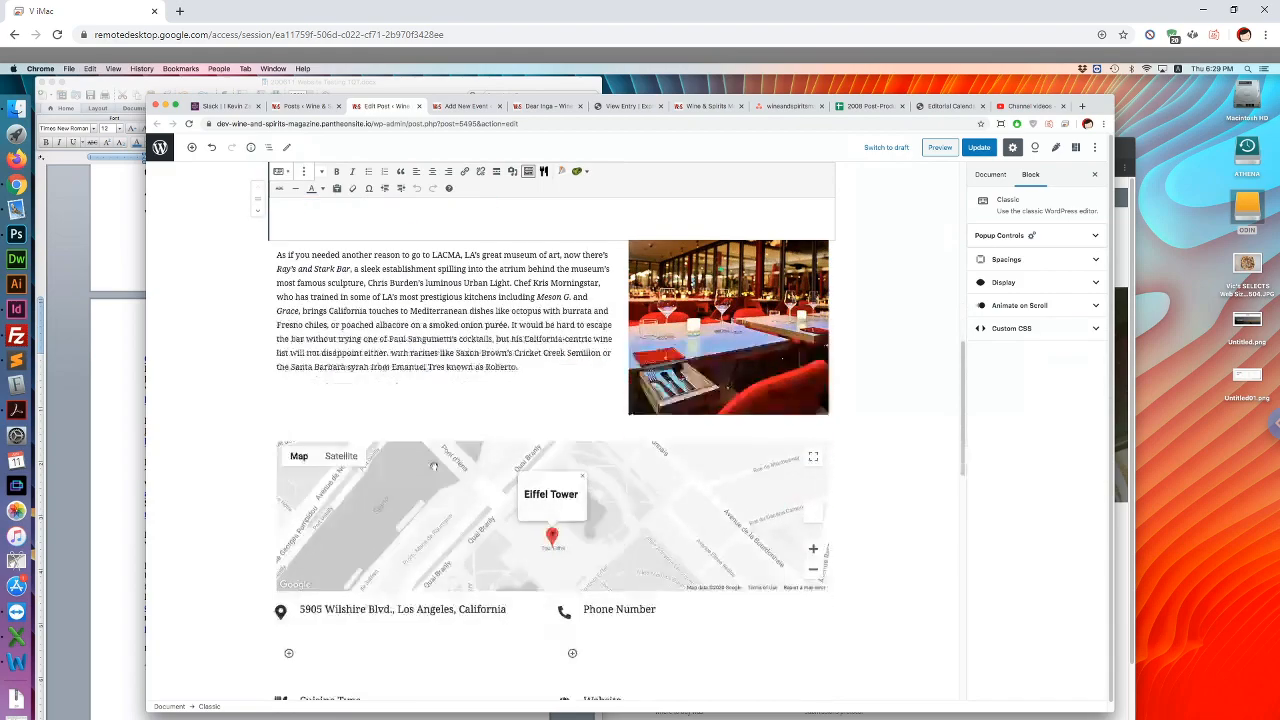
pyautogui.click(617, 512)
pyautogui.hotkey('ctrl', 'a')
pyautogui.hotkey('ctrl', 'v')
# Replace the template's Cuisine Type placeholder with "American", as given in the old Restaurant Info
pyautogui.scroll(4, 318, 480)
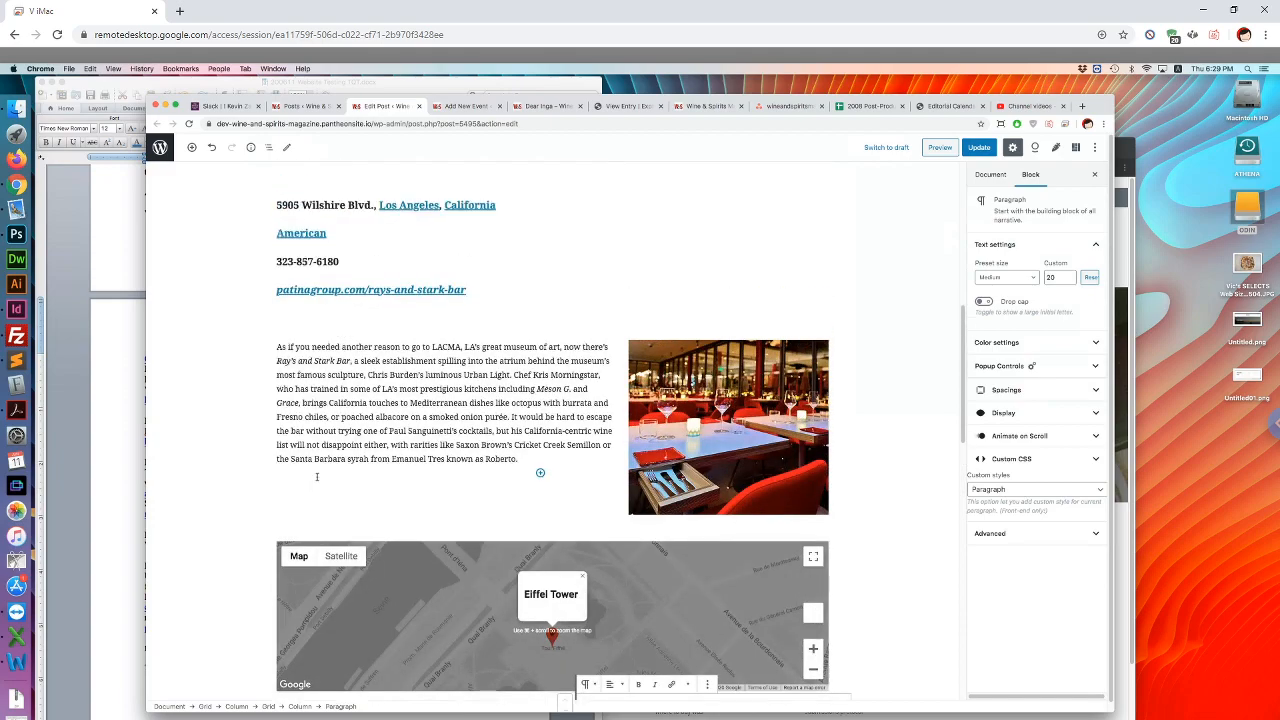
pyautogui.scroll(-4, 318, 480)
pyautogui.click(376, 590)
pyautogui.hotkey('ctrl', 'a')
pyautogui.write('American')
# Copy the linked website patinagroup.com/rays-and-stark-bar from the old content and replace the template's Website placeholder with it
pyautogui.scroll(4, 396, 320)
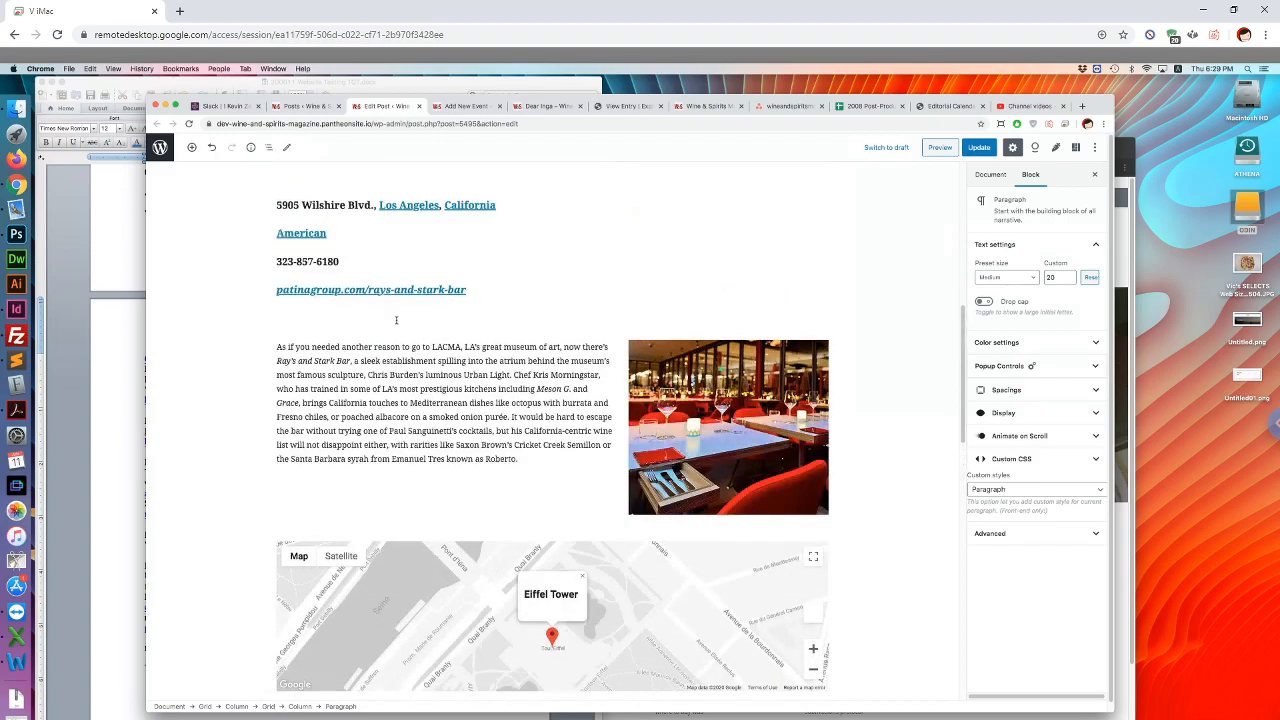
pyautogui.click(491, 313)
pyautogui.moveTo(476, 340); pyautogui.dragTo(274, 340)
pyautogui.hotkey('ctrl', 'c')
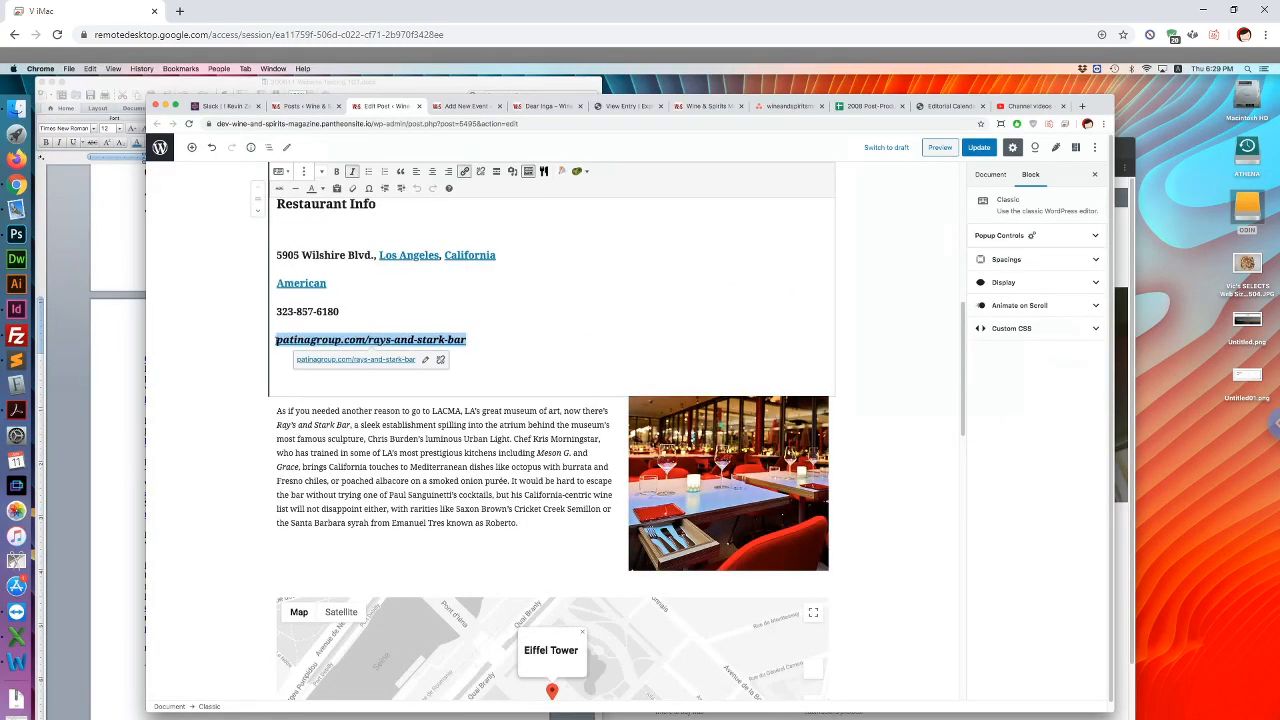
pyautogui.scroll(-1, 532, 463)
pyautogui.scroll(-7, 532, 463)
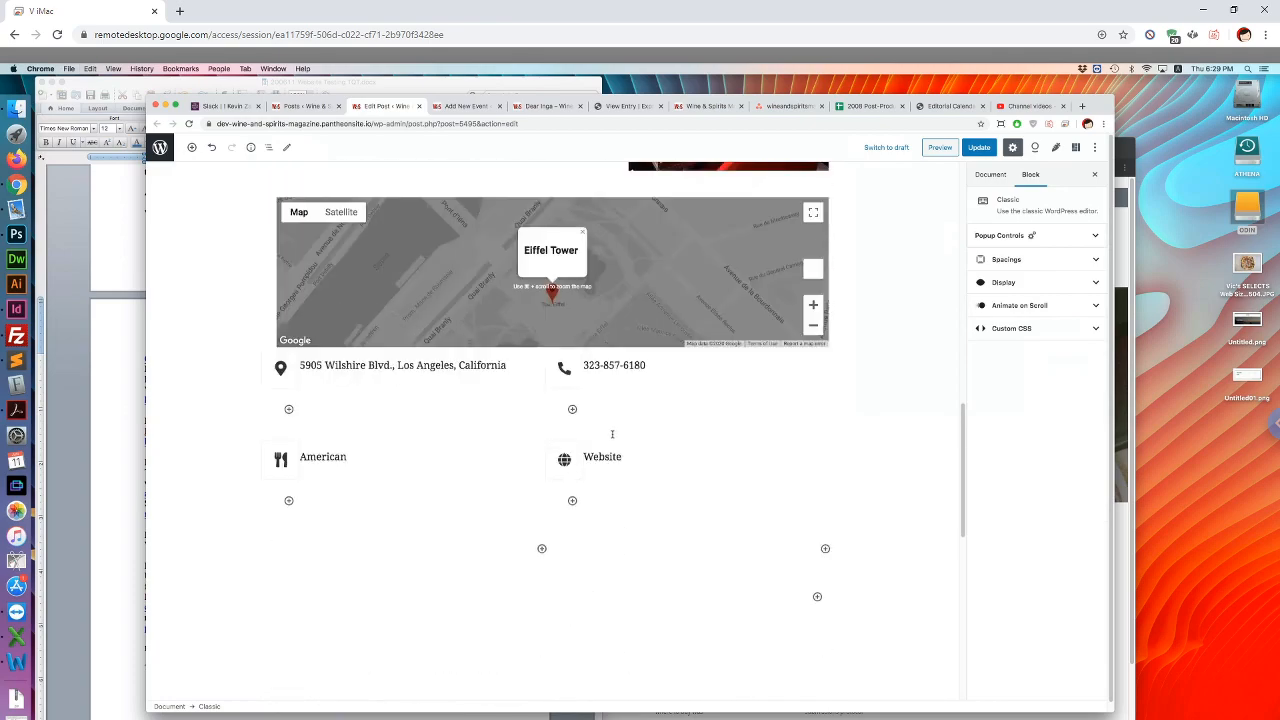
pyautogui.click(692, 453)
pyautogui.hotkey('ctrl', 'a')
pyautogui.hotkey('ctrl', 'v')
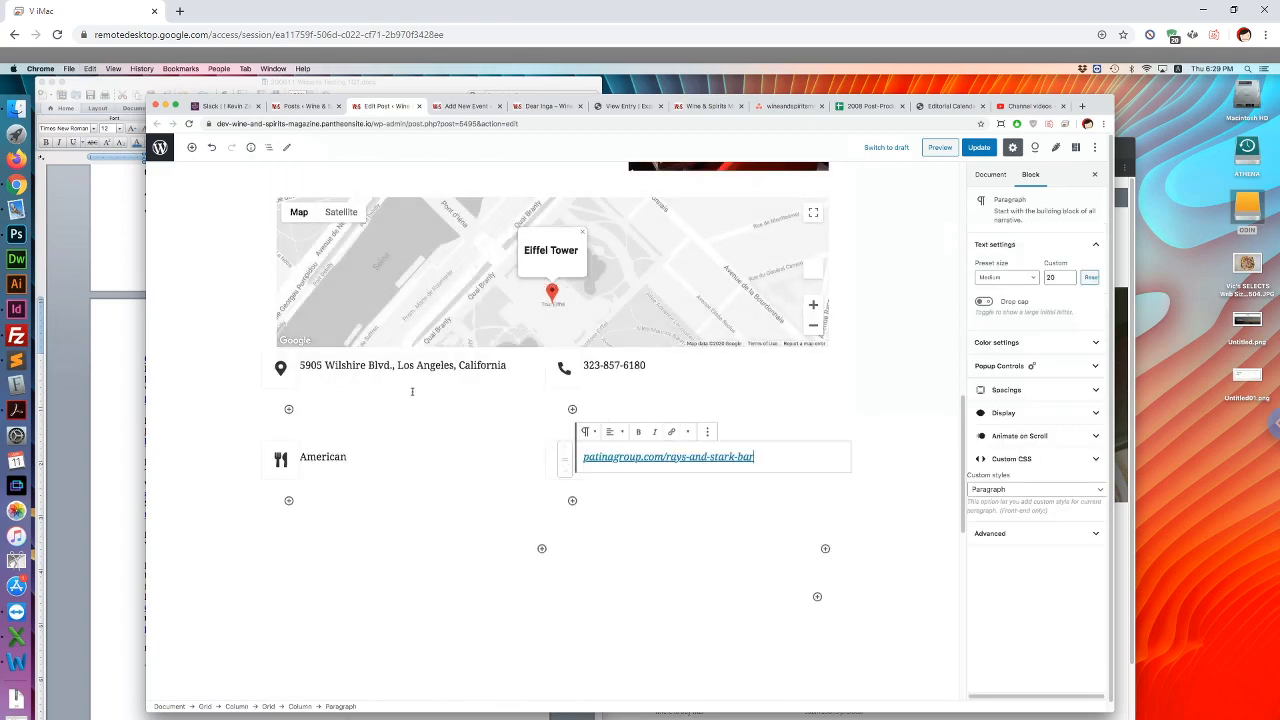
# Copy the completed address line, switch the map block's location from coordinates to address, and fetch the location for the copied address
pyautogui.click(372, 366)
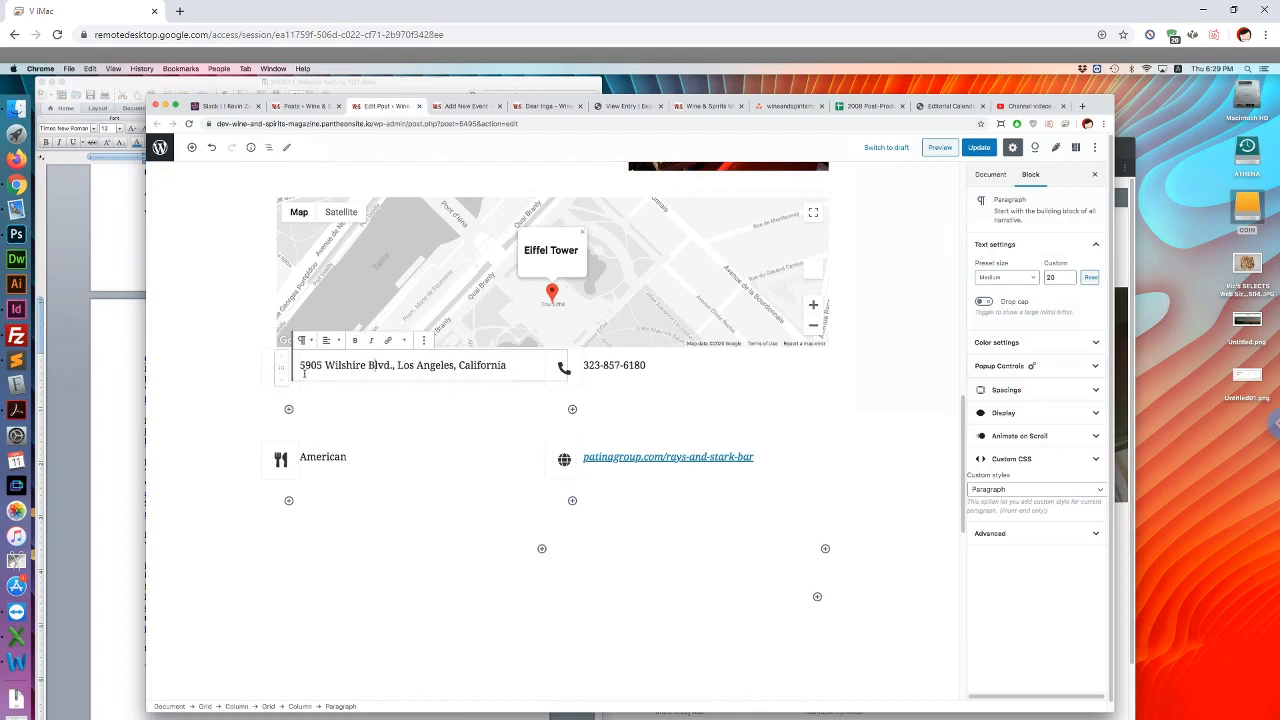
pyautogui.hotkey('ctrl', 'a')
pyautogui.moveTo(421, 365); pyautogui.dragTo(511, 367)
pyautogui.hotkey('ctrl', 'c')
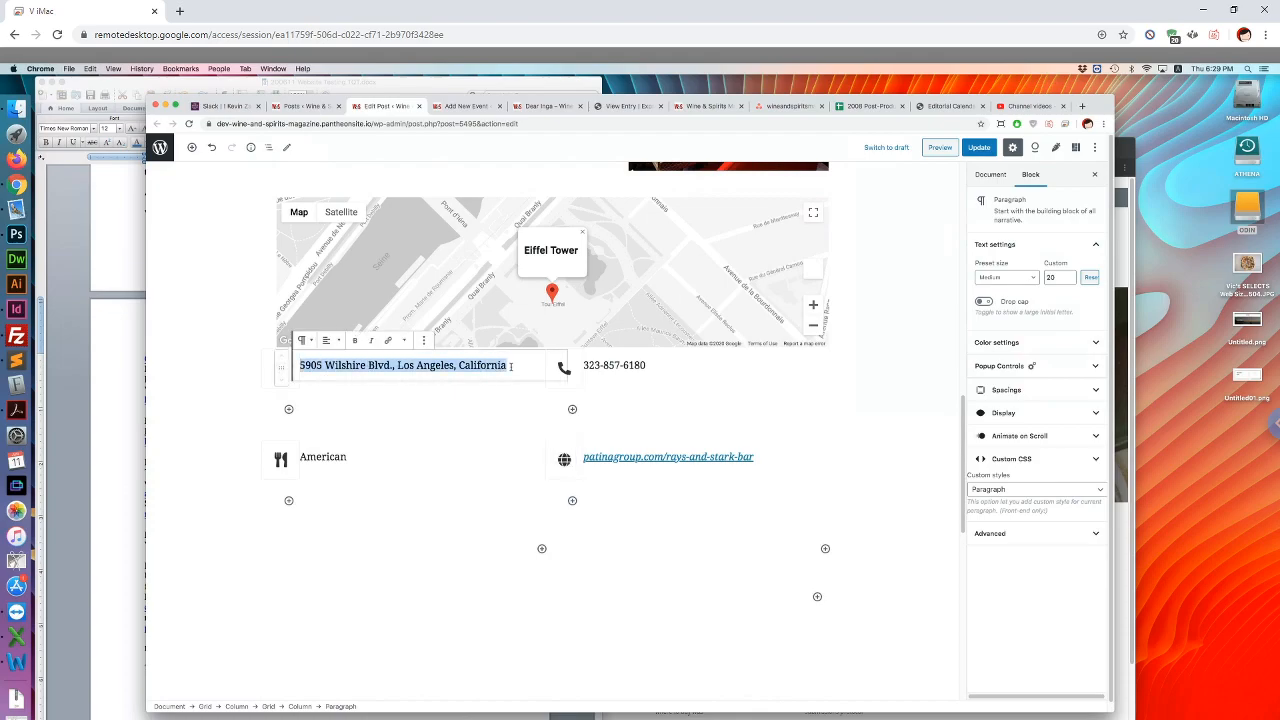
pyautogui.click(438, 243)
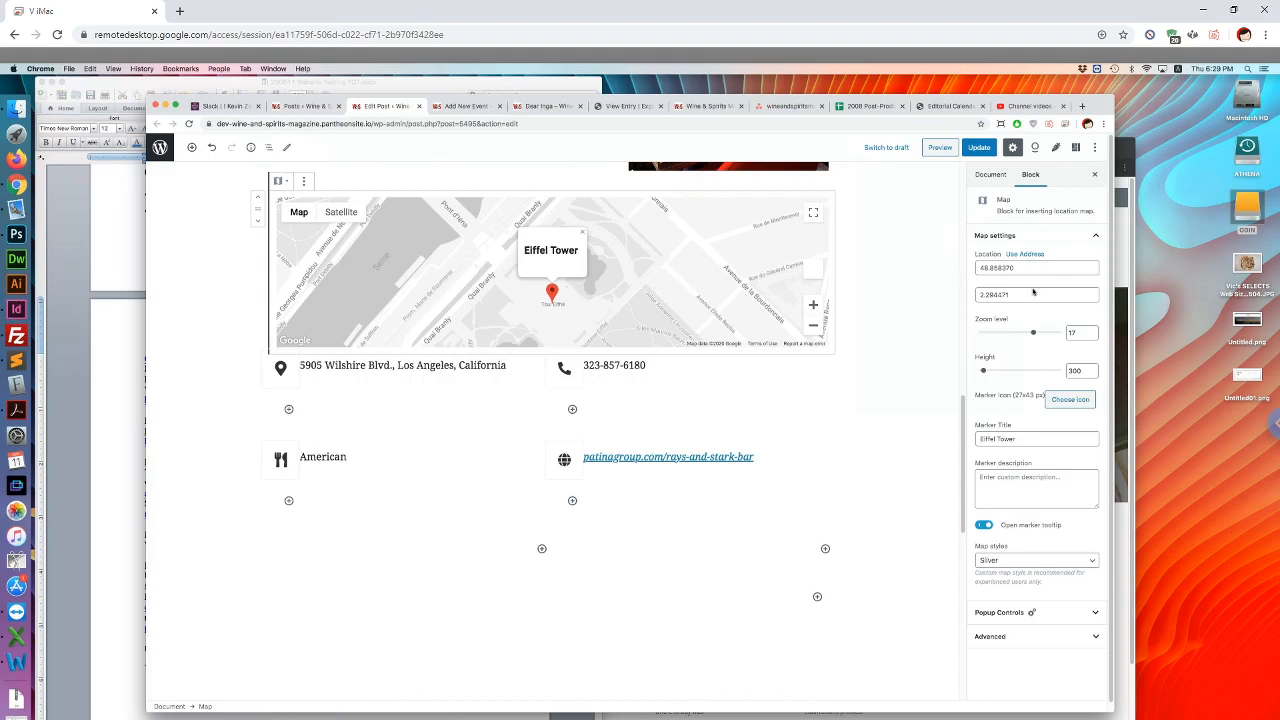
pyautogui.click(1033, 255)
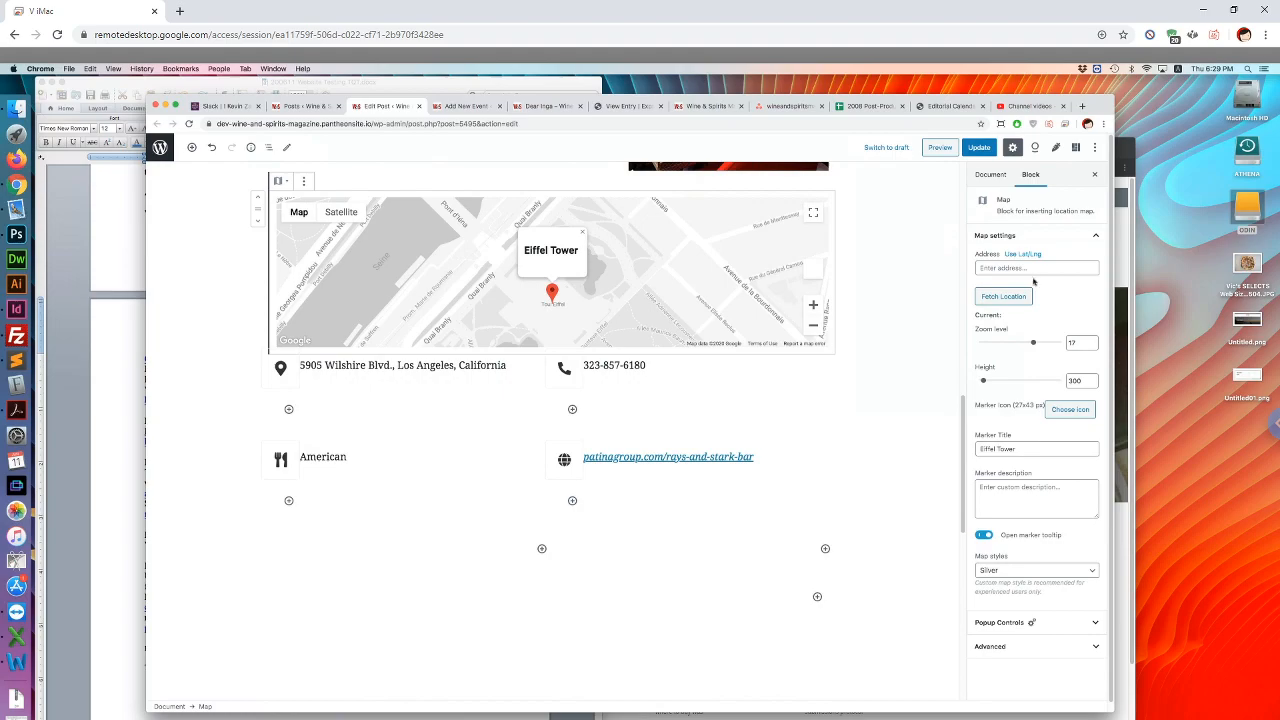
pyautogui.click(1035, 268)
pyautogui.hotkey('ctrl', 'v')
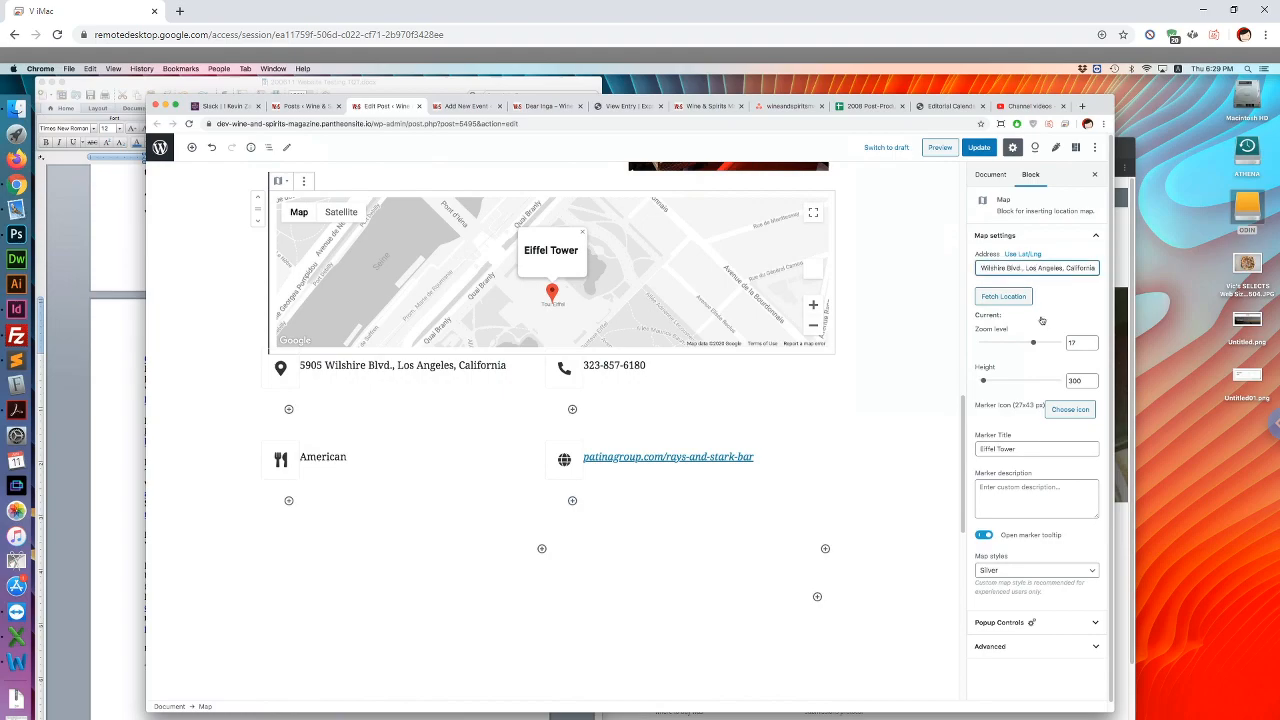
pyautogui.click(1000, 298)
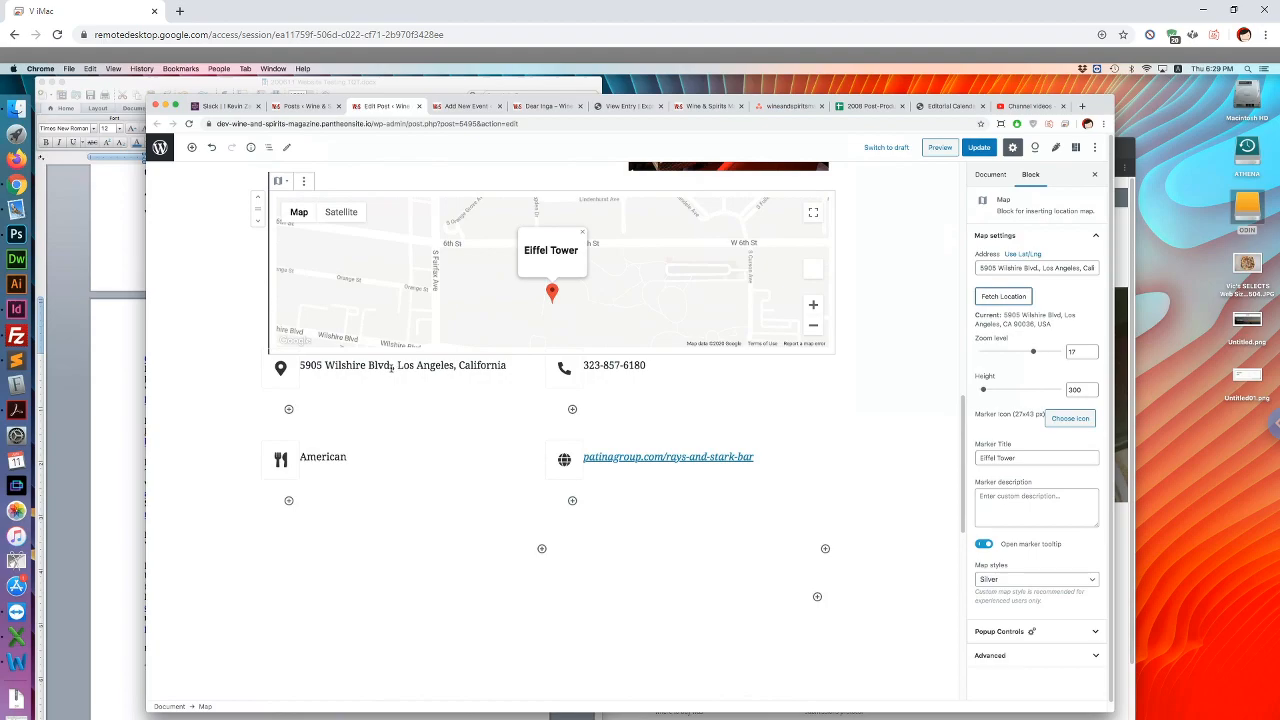
# Clear the "Eiffel Tower" marker title from the map block
pyautogui.click(1041, 457)
pyautogui.hotkey('ctrl', 'a')
pyautogui.press('BackSpace')
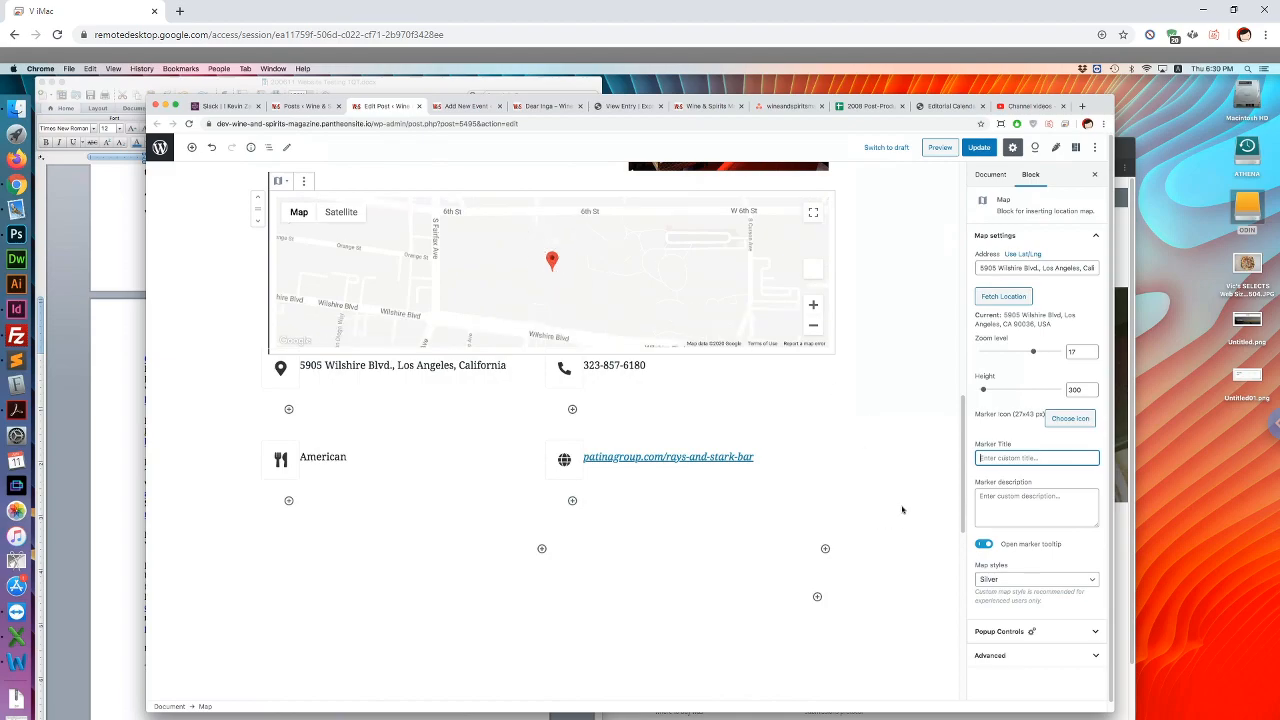
# Remove the old classic block holding the original photo, review and restaurant info from the post
pyautogui.scroll(3, 903, 508)
pyautogui.scroll(5, 221, 486)
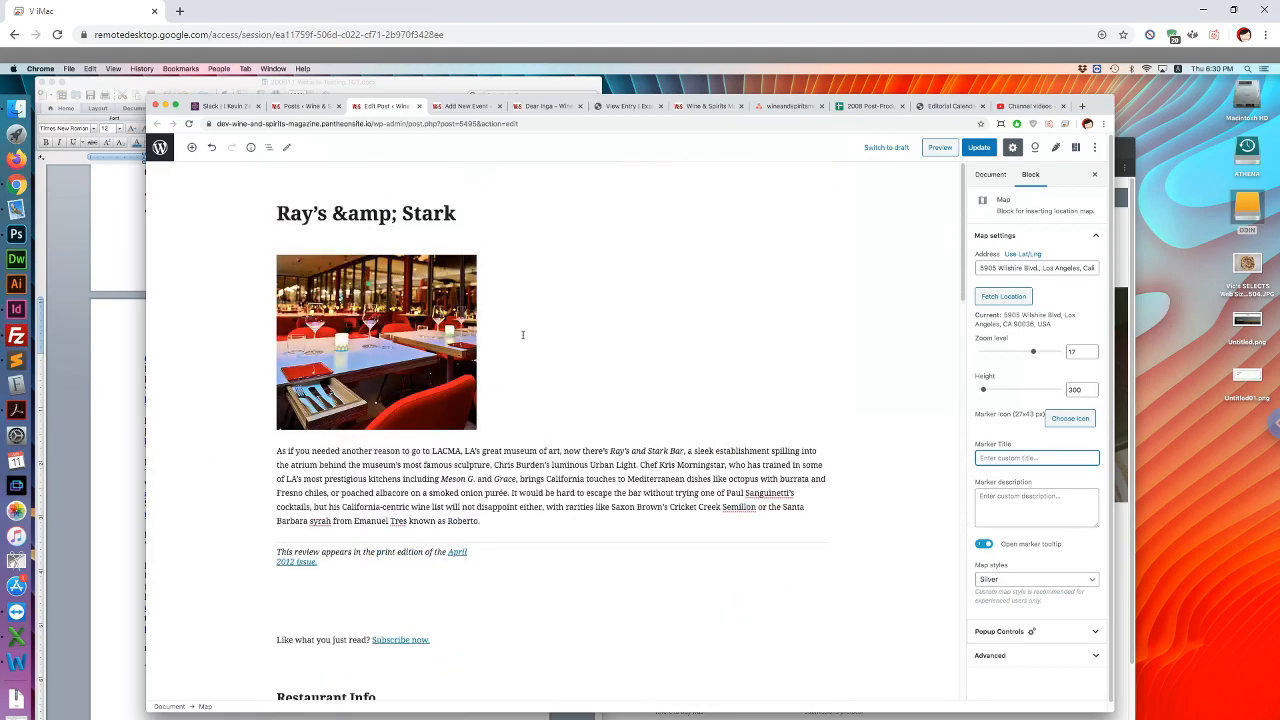
pyautogui.click(537, 337)
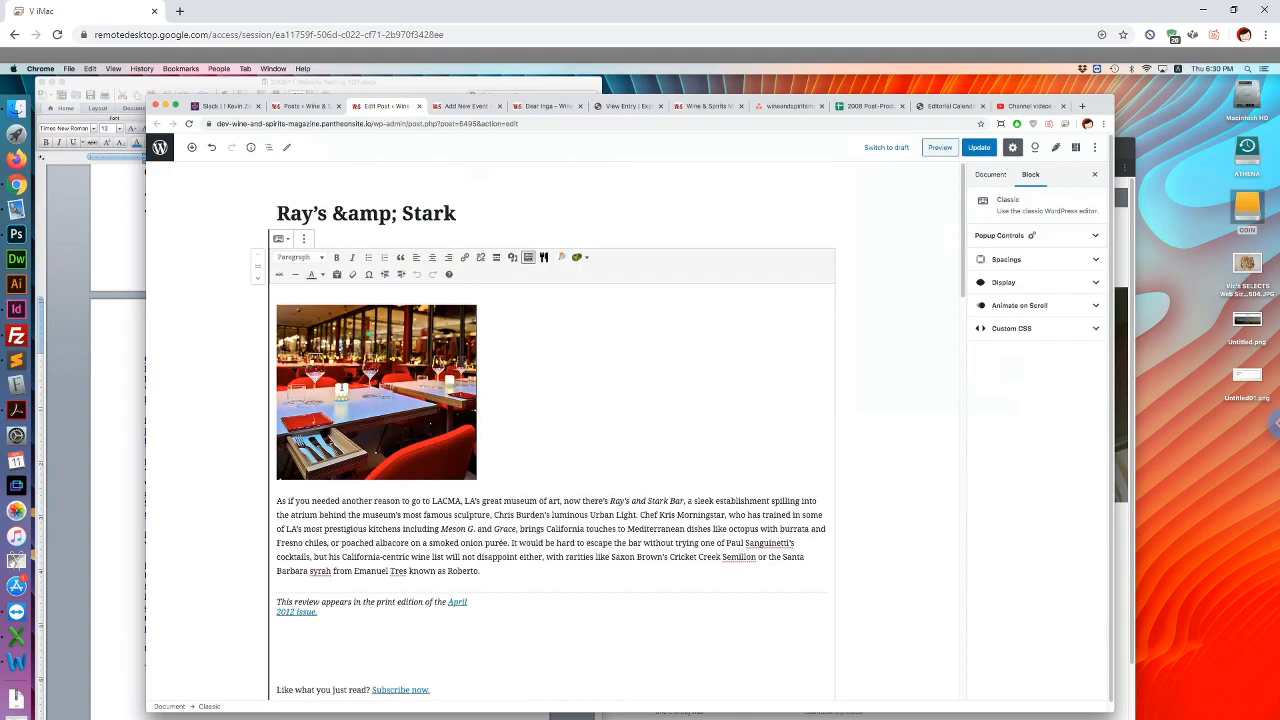
pyautogui.click(305, 240)
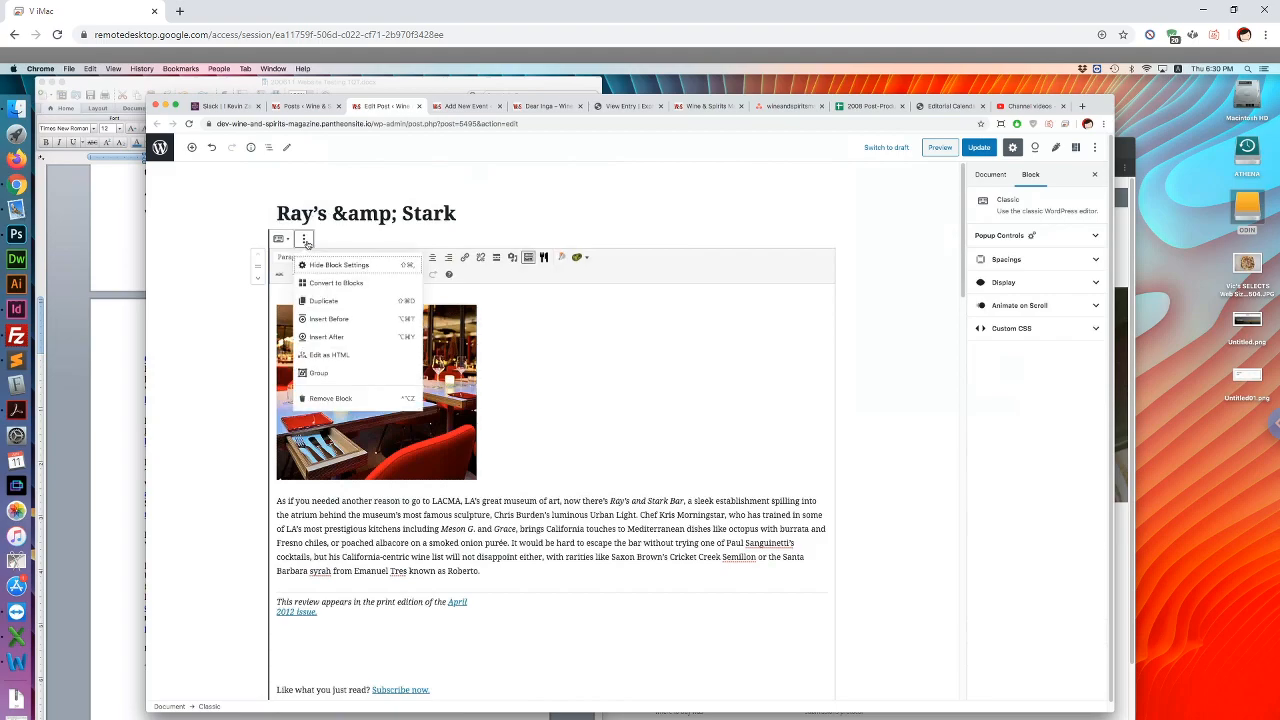
pyautogui.click(352, 400)
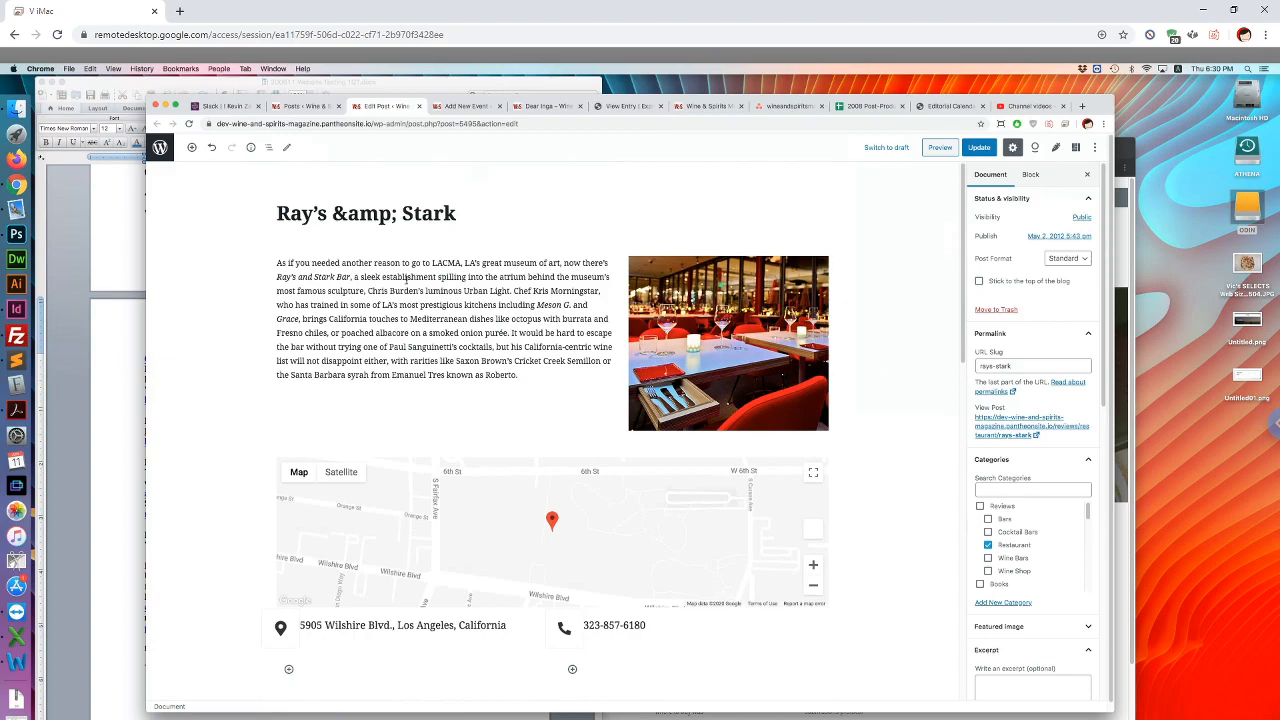
# Check the converted layout down the page and update the post
pyautogui.scroll(-4, 407, 281)
pyautogui.scroll(4, 533, 358)
pyautogui.click(975, 150)
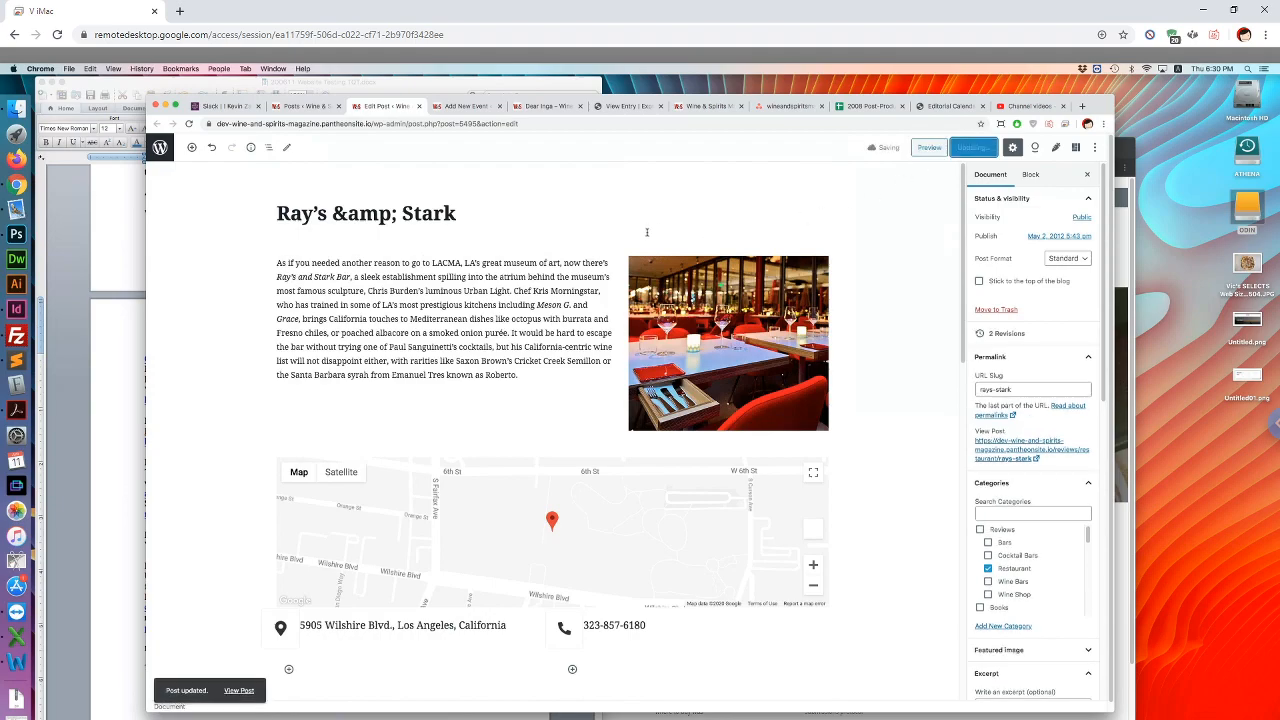